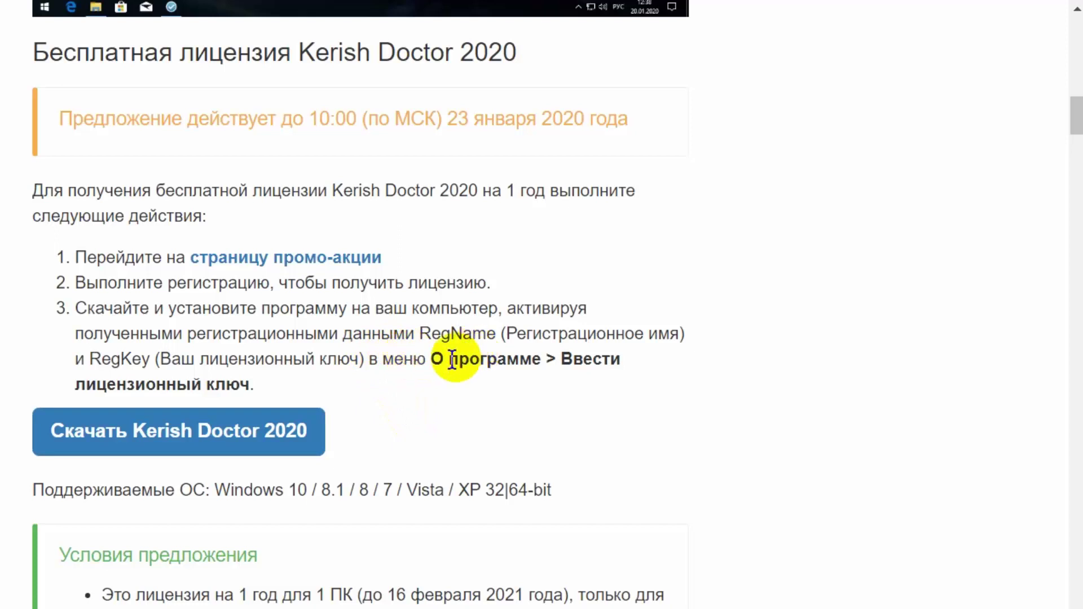
Step: Open the promo page linked in the Kerish Doctor 2020 free licence instructions and request the free download there
{"action": "scroll", "coordinate": [393, 394], "scroll_direction": "down", "scroll_amount": 2}
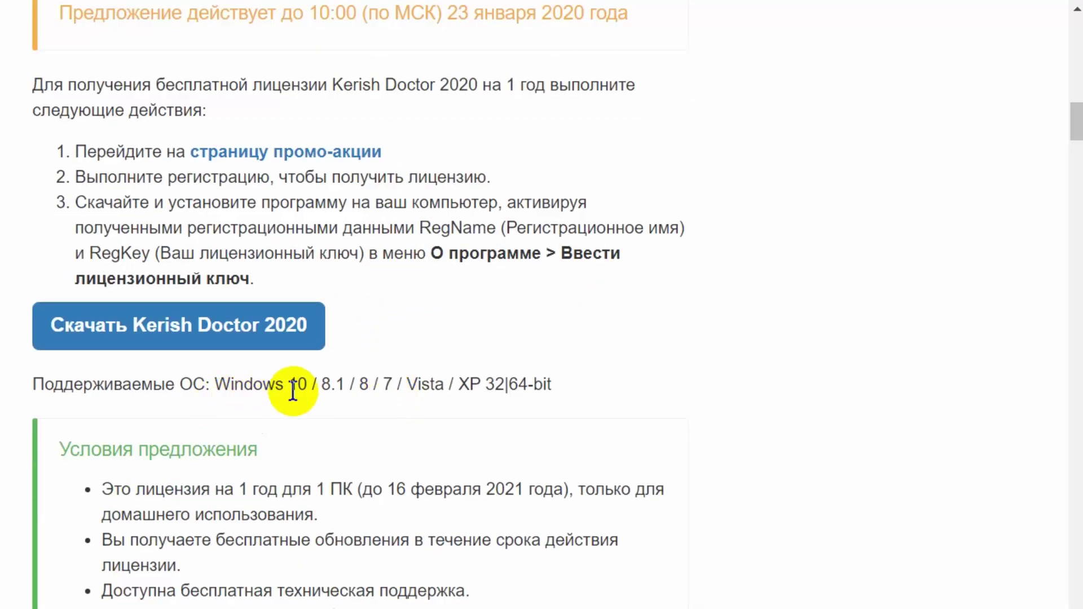
{"action": "scroll", "coordinate": [537, 405], "scroll_direction": "down", "scroll_amount": 2}
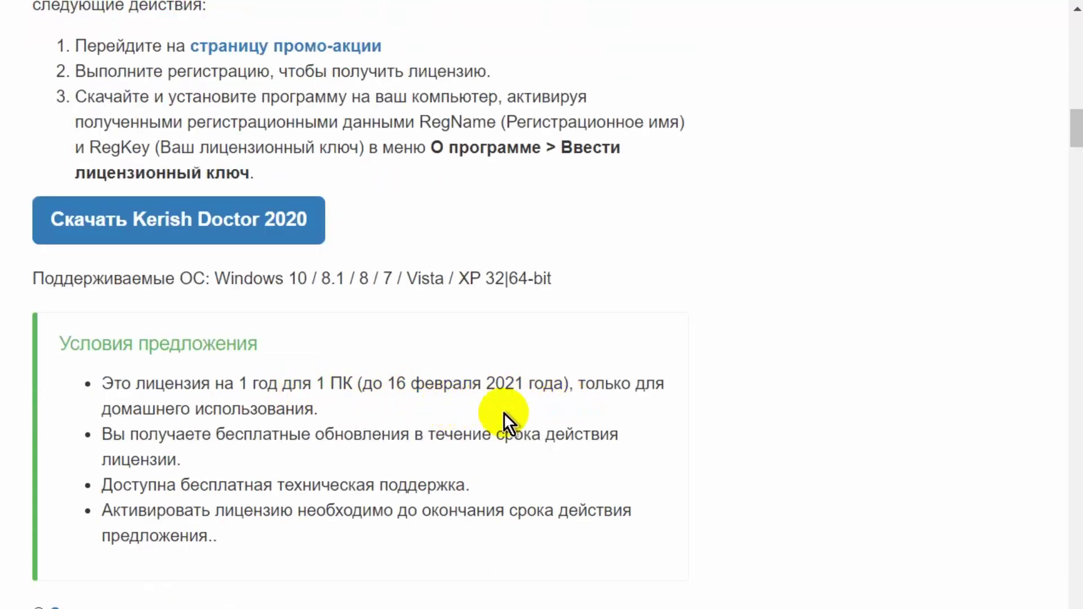
{"action": "scroll", "coordinate": [496, 550], "scroll_direction": "up", "scroll_amount": 4}
{"action": "right_click", "coordinate": [275, 259]}
{"action": "left_click", "coordinate": [337, 276]}
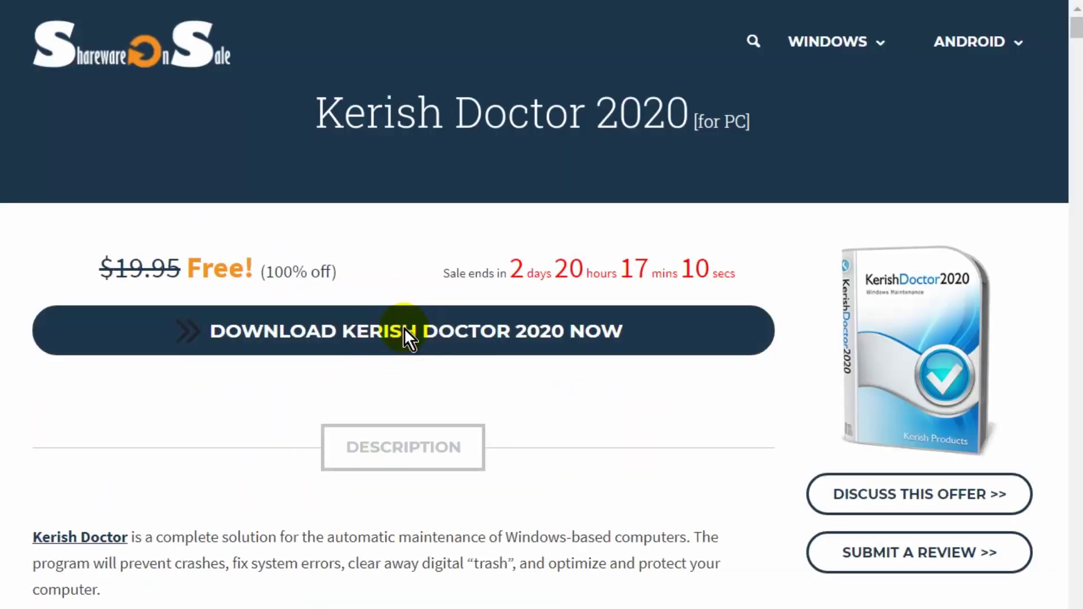
{"action": "left_click", "coordinate": [406, 334]}
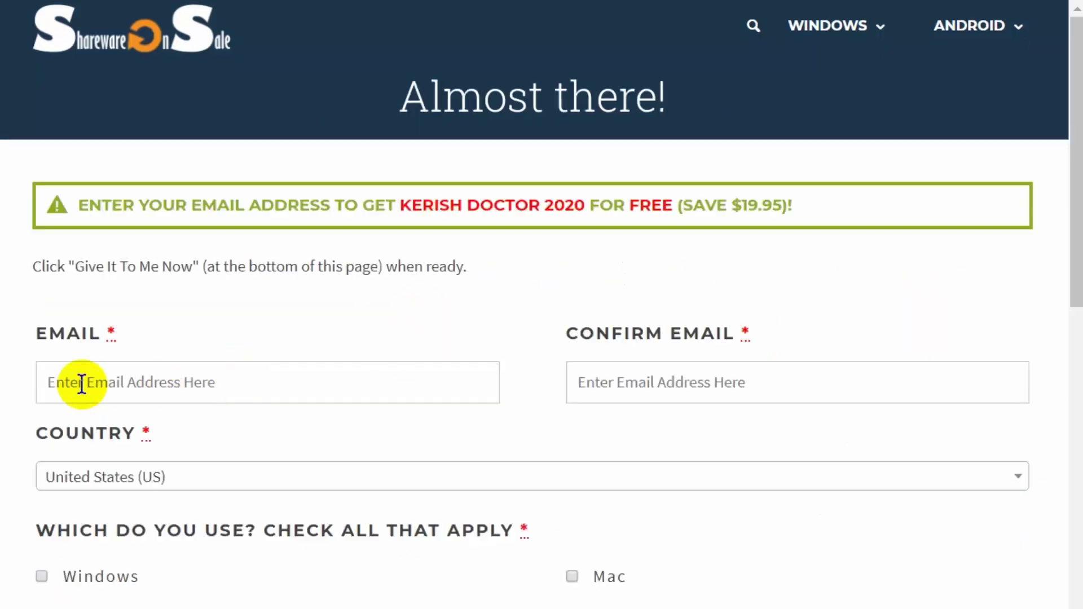
Step: Paste the copied e-mail address into both the e-mail and confirmation fields of the giveaway form
{"action": "left_click", "coordinate": [82, 384]}
{"action": "left_click", "coordinate": [636, 386]}
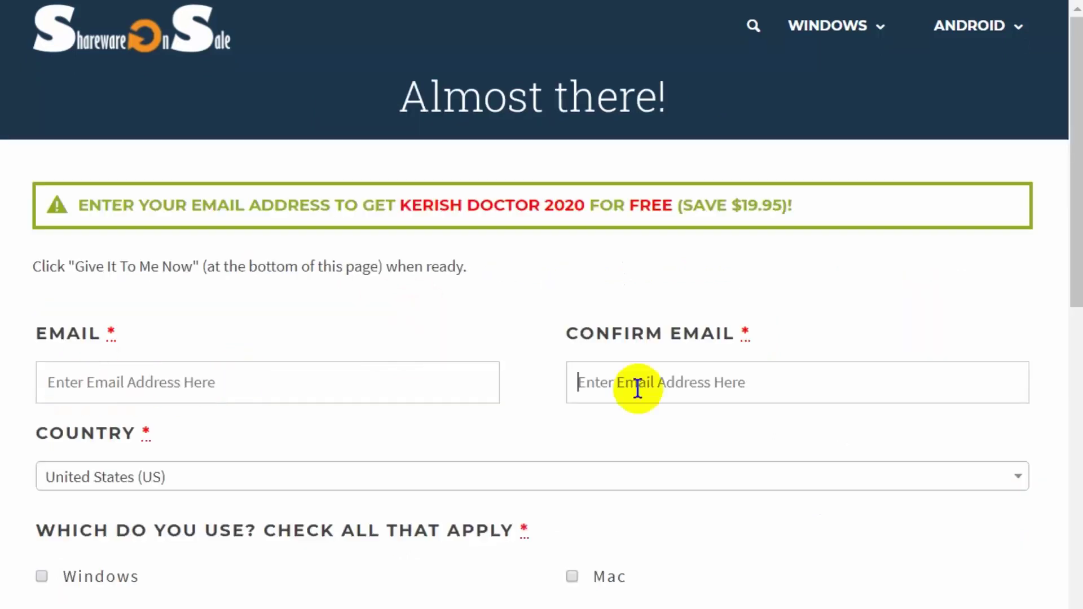
{"action": "left_click", "coordinate": [138, 379]}
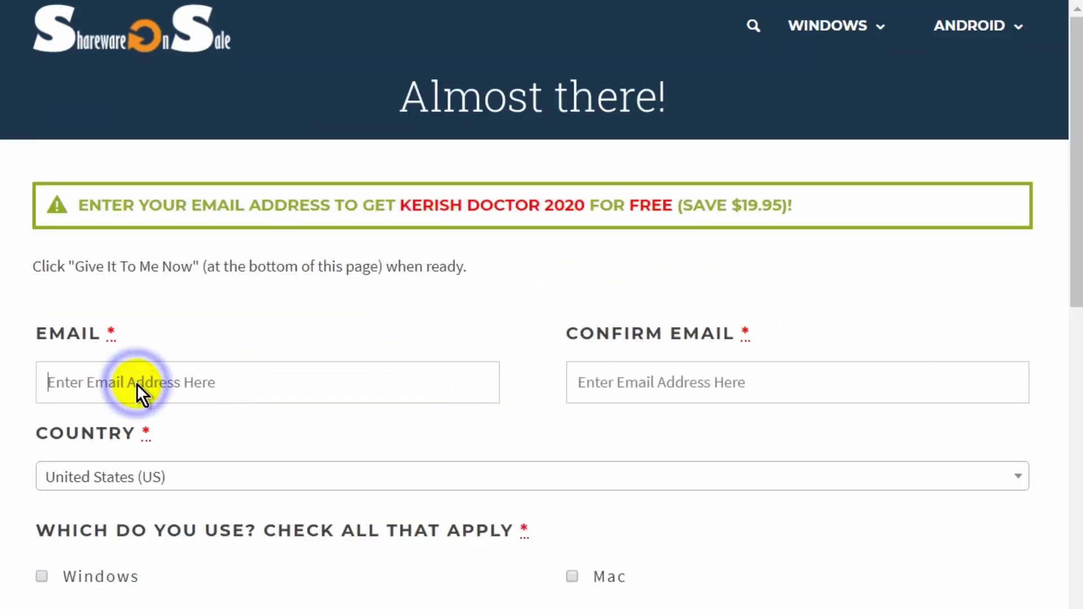
{"action": "right_click", "coordinate": [139, 383]}
{"action": "left_click", "coordinate": [223, 186]}
{"action": "left_click", "coordinate": [617, 381]}
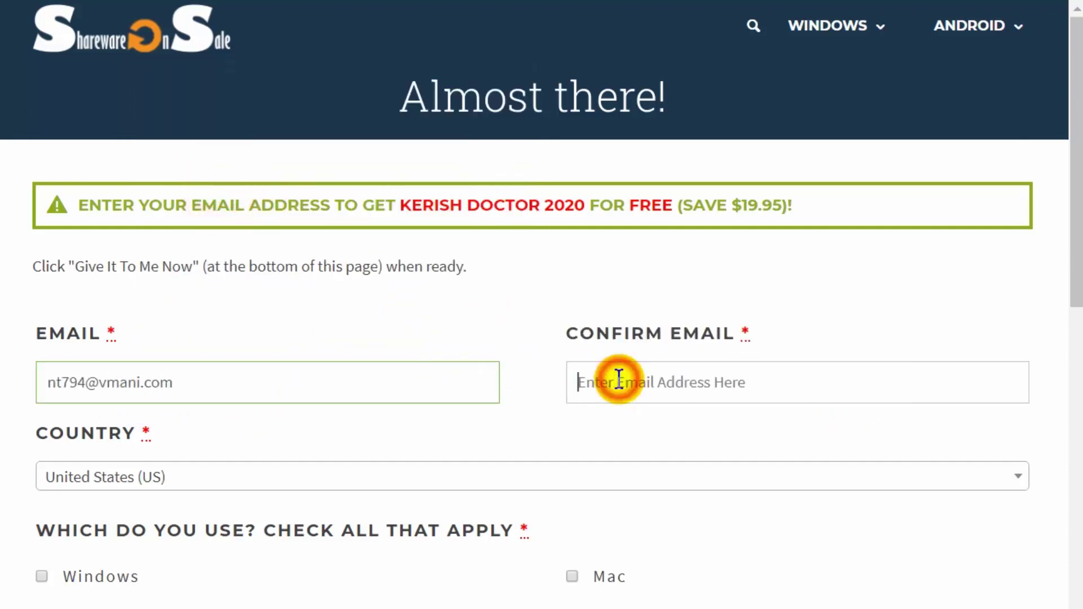
{"action": "right_click", "coordinate": [621, 381]}
{"action": "left_click", "coordinate": [685, 182]}
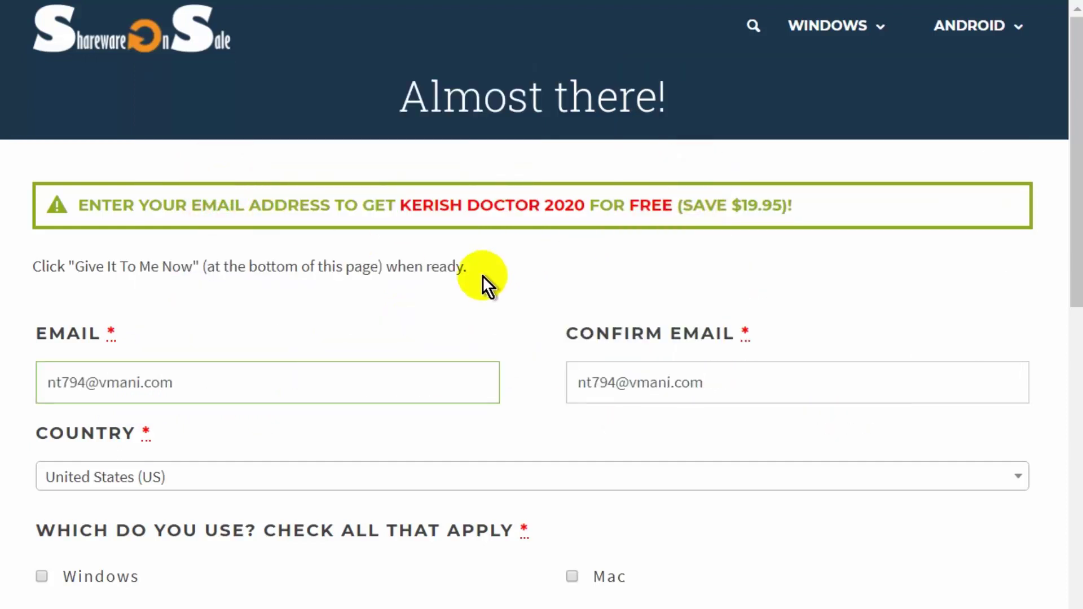
Step: Fill in the giveaway form's profile details with gender Male, job level Manager and country Ukraine
{"action": "scroll", "coordinate": [482, 275], "scroll_direction": "down", "scroll_amount": 5}
{"action": "left_click", "coordinate": [484, 395]}
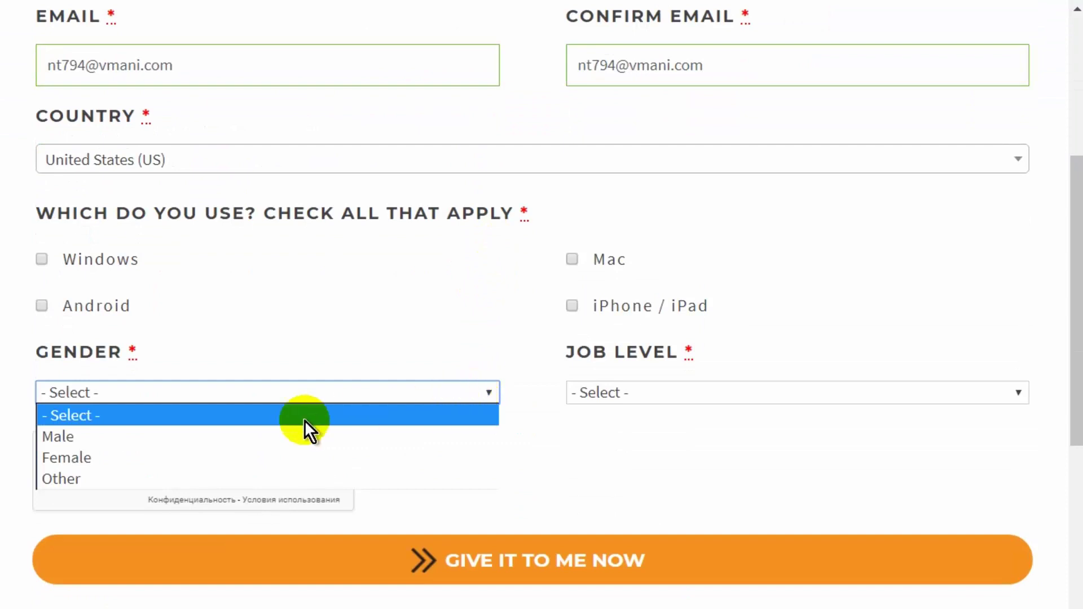
{"action": "left_click", "coordinate": [65, 438]}
{"action": "left_click", "coordinate": [1020, 393]}
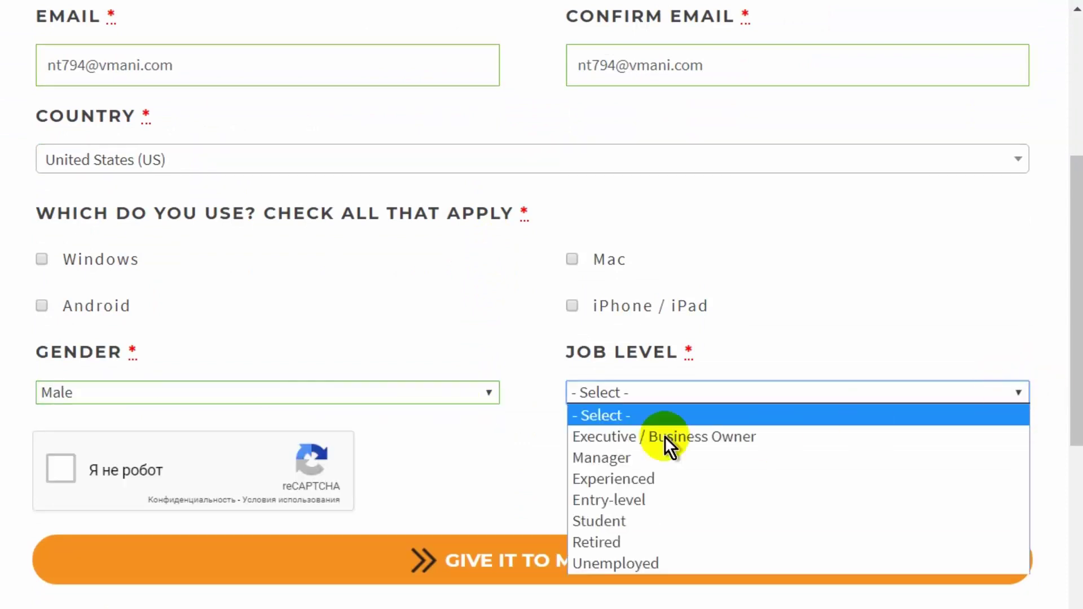
{"action": "left_click", "coordinate": [963, 159]}
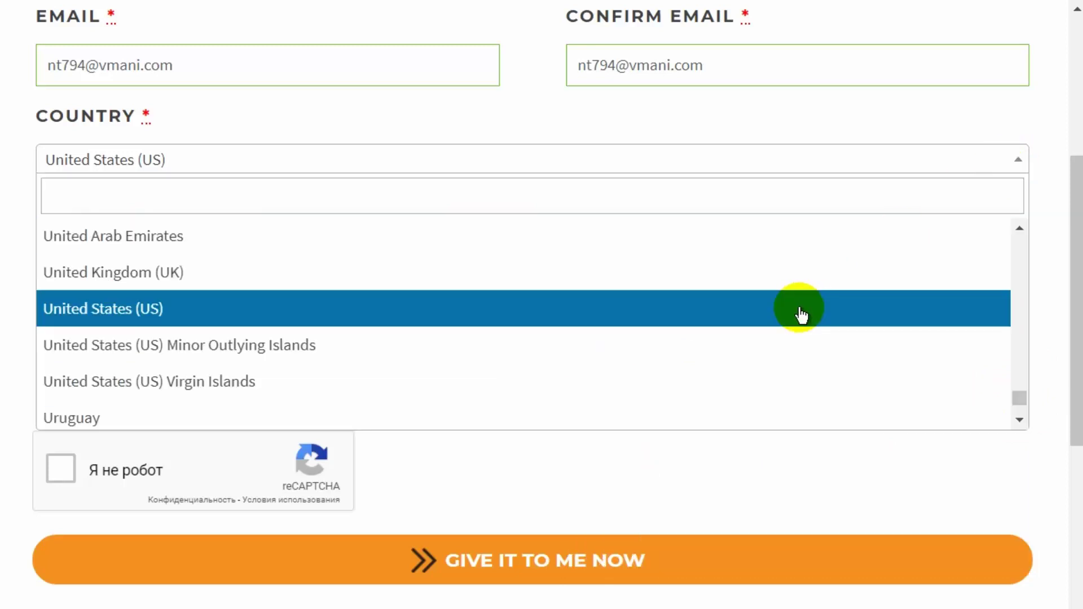
{"action": "scroll", "coordinate": [798, 310], "scroll_direction": "down", "scroll_amount": 3}
{"action": "scroll", "coordinate": [798, 321], "scroll_direction": "up", "scroll_amount": 1}
{"action": "left_click", "coordinate": [798, 315]}
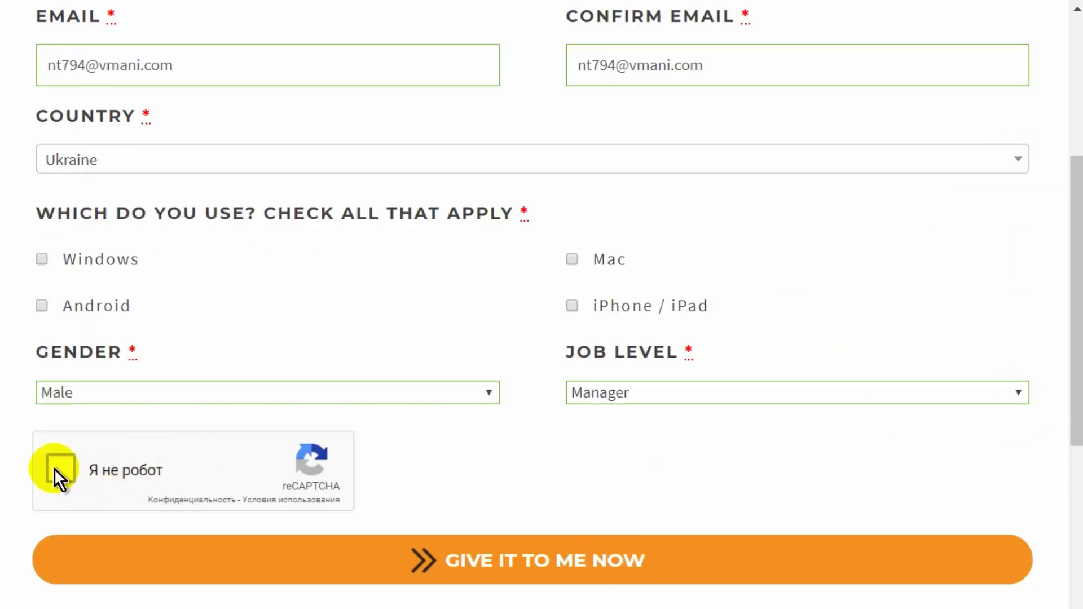
Step: Try to submit the giveaway form after completing the reCAPTCHA check
{"action": "left_click", "coordinate": [64, 464]}
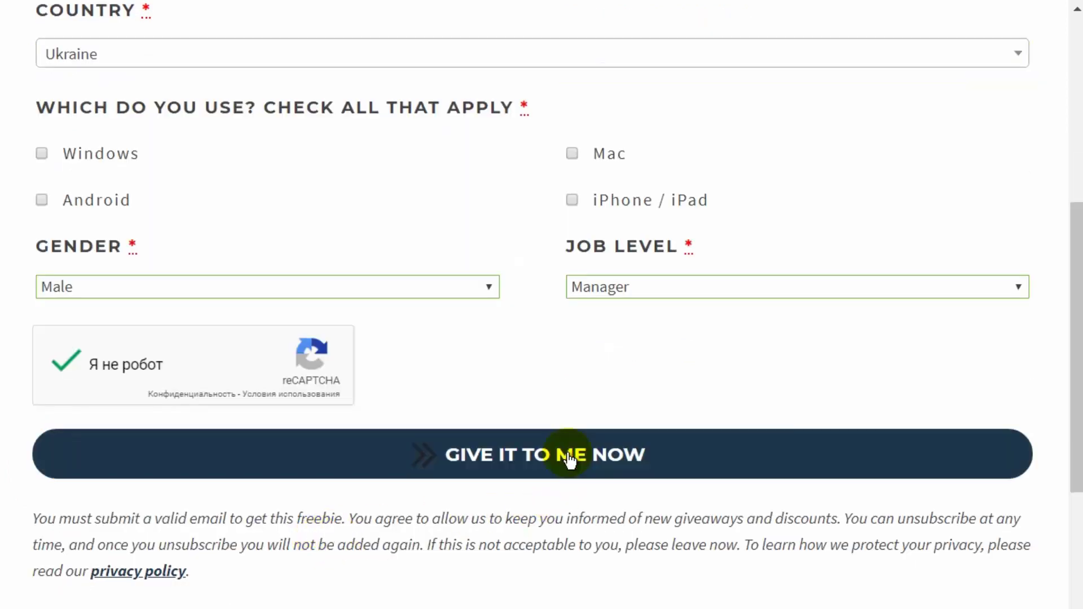
{"action": "left_click", "coordinate": [556, 461]}
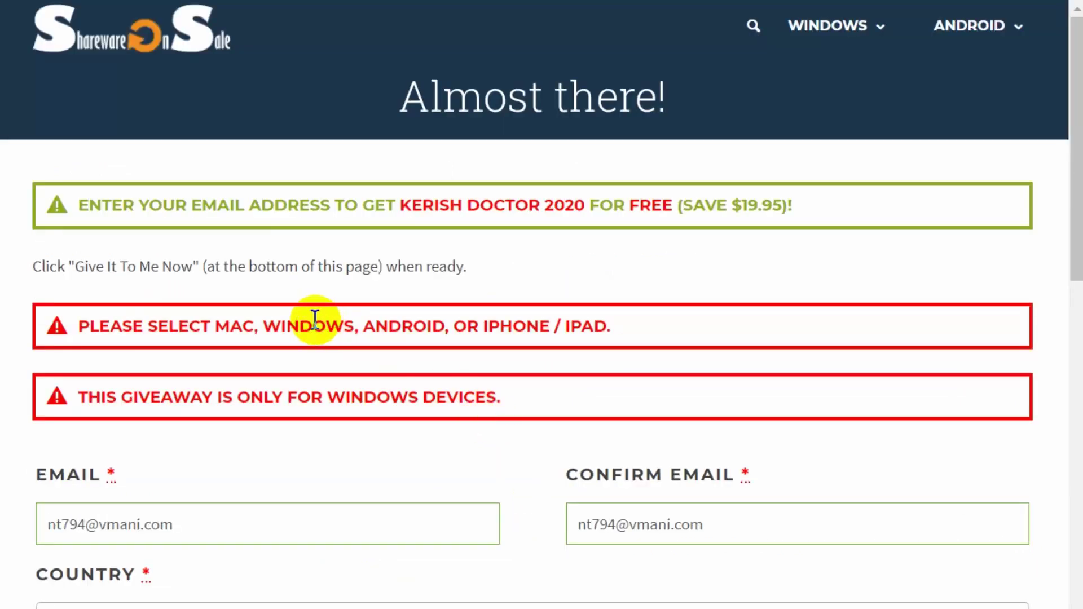
Step: Mark Windows as the platform in use and submit the giveaway form after selecting the crosswalk images in the reCAPTCHA
{"action": "scroll", "coordinate": [387, 404], "scroll_direction": "down", "scroll_amount": 7}
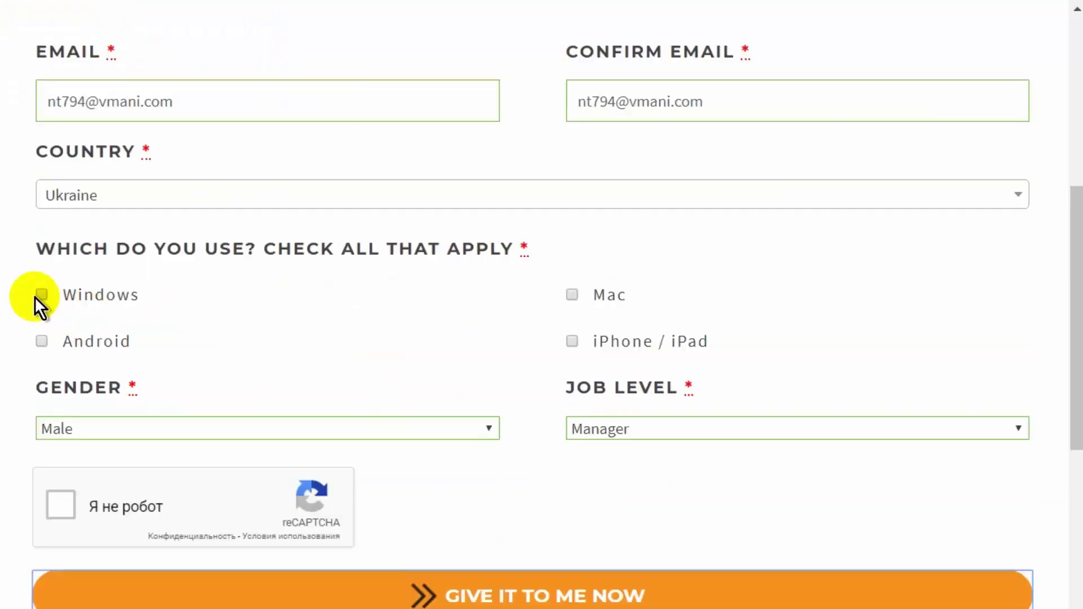
{"action": "left_click", "coordinate": [41, 294]}
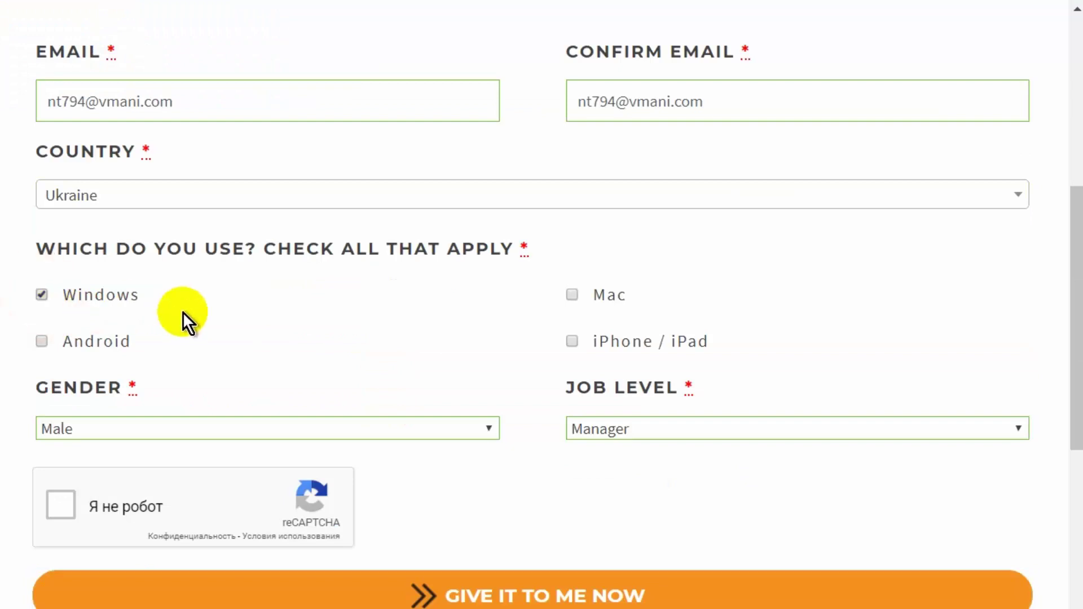
{"action": "scroll", "coordinate": [183, 312], "scroll_direction": "down", "scroll_amount": 2}
{"action": "left_click", "coordinate": [60, 400]}
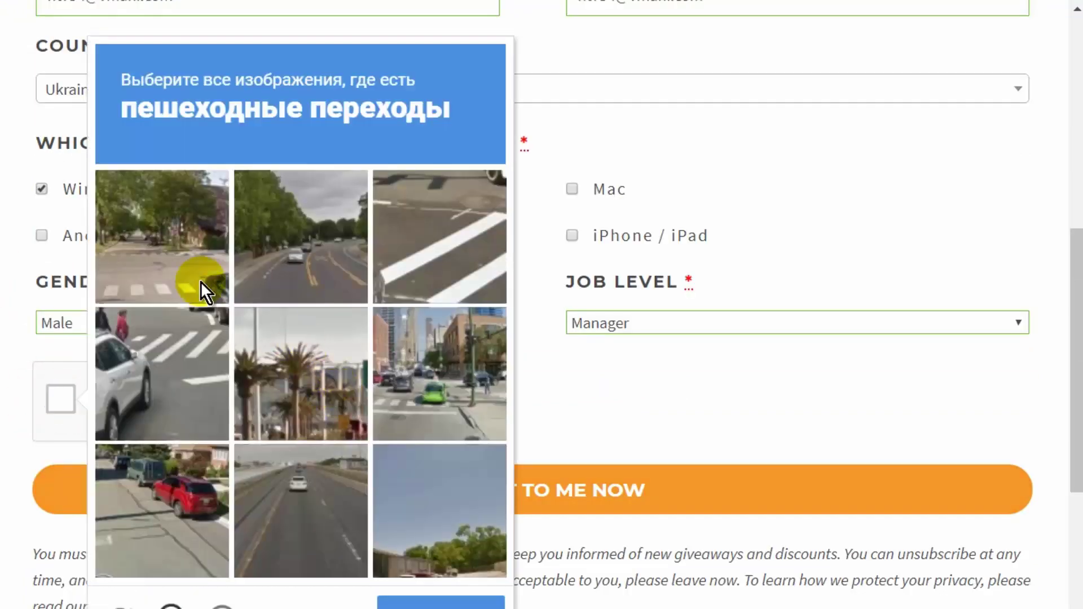
{"action": "left_click", "coordinate": [175, 239]}
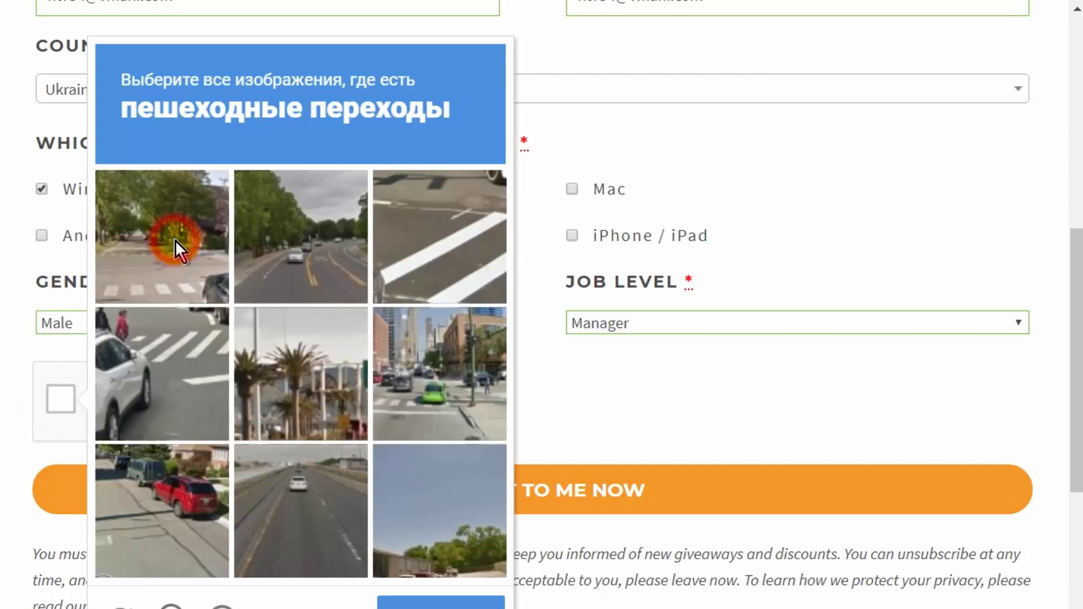
{"action": "left_click", "coordinate": [434, 285]}
{"action": "left_click", "coordinate": [432, 390]}
{"action": "left_click", "coordinate": [167, 372]}
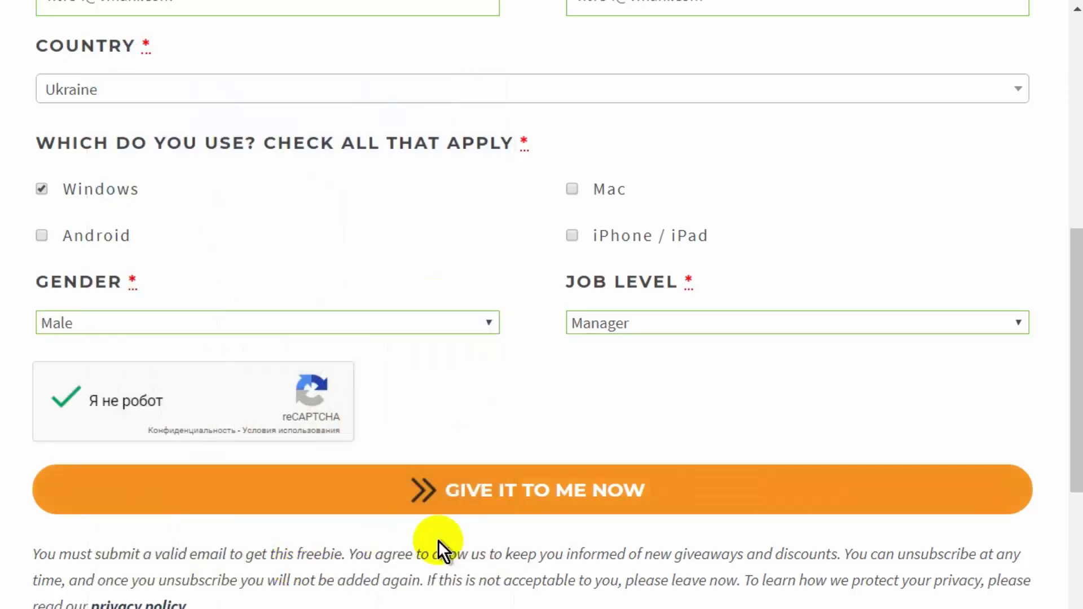
{"action": "left_click", "coordinate": [536, 497]}
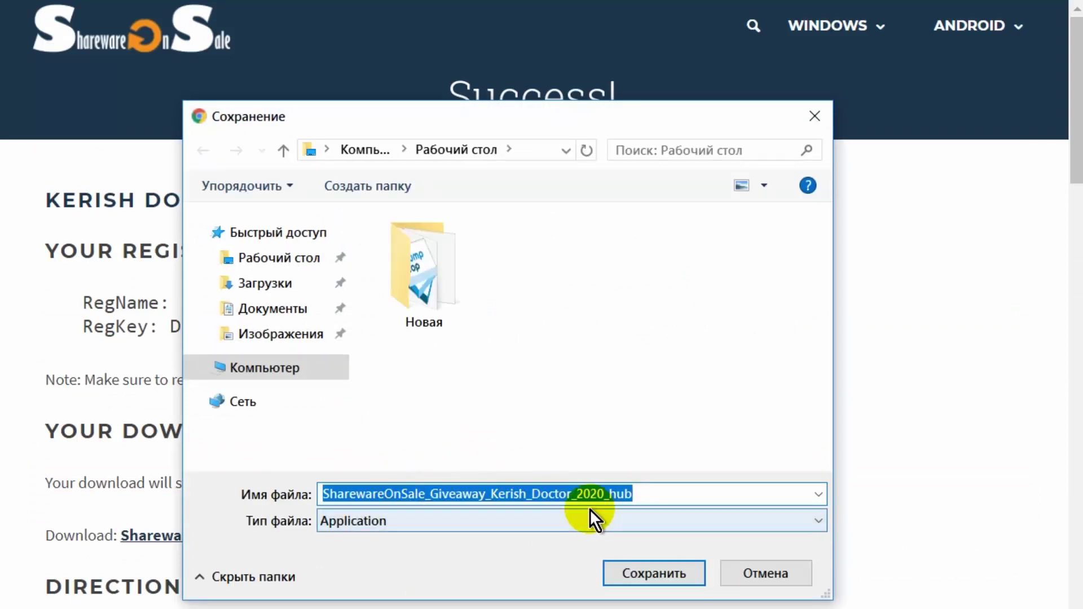
Step: Save SharewareOnSale_Giveaway_Kerish_Doctor_2020_hub to the desktop and run it as administrator, closing its welcome window without starting
{"action": "left_click", "coordinate": [654, 571]}
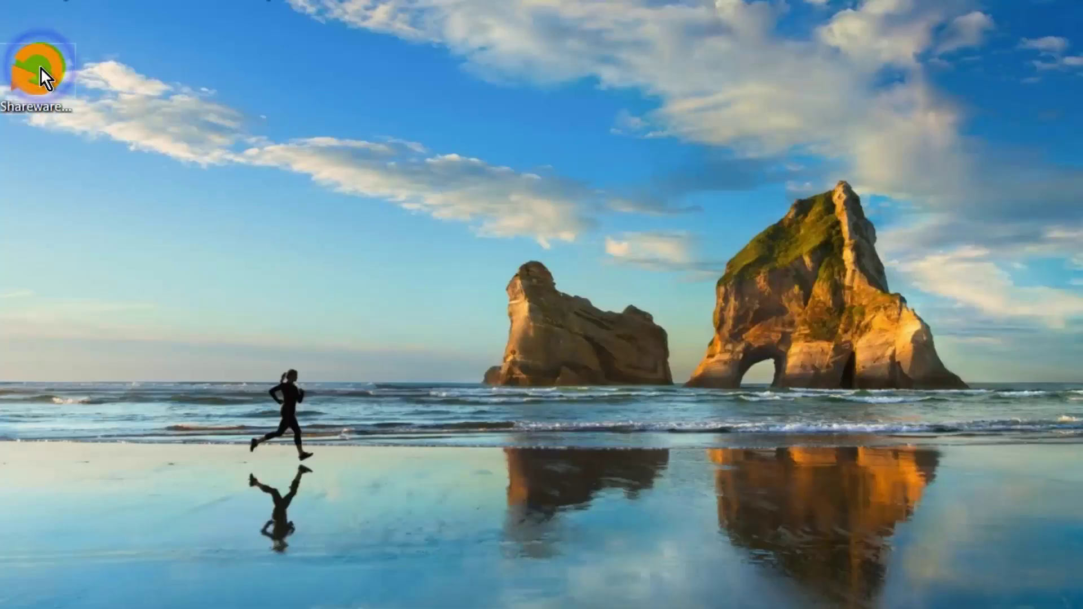
{"action": "right_click", "coordinate": [40, 66]}
{"action": "left_click", "coordinate": [192, 116]}
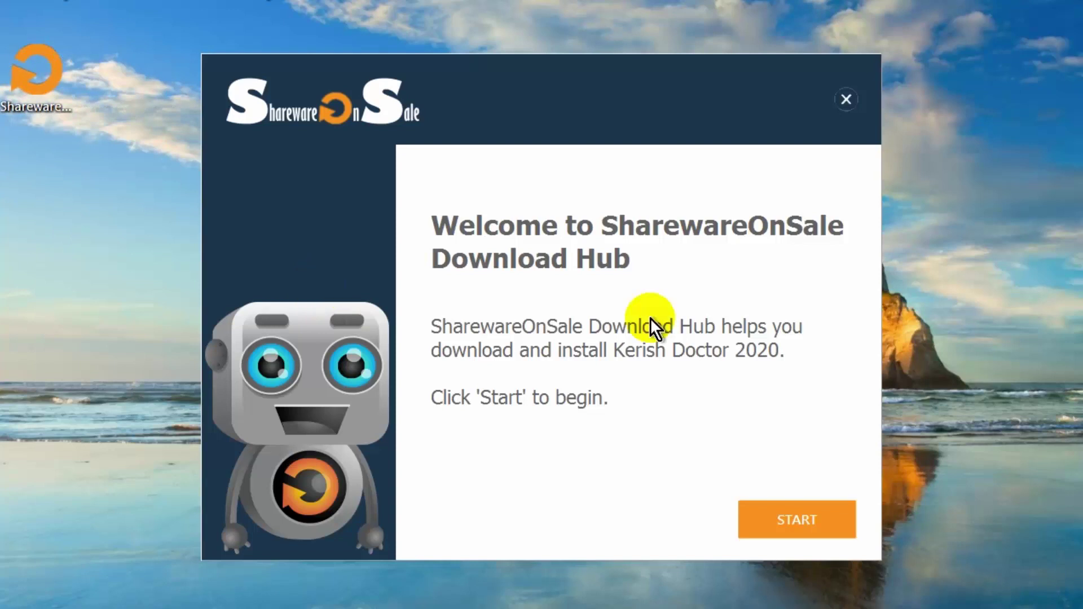
{"action": "left_click", "coordinate": [847, 101]}
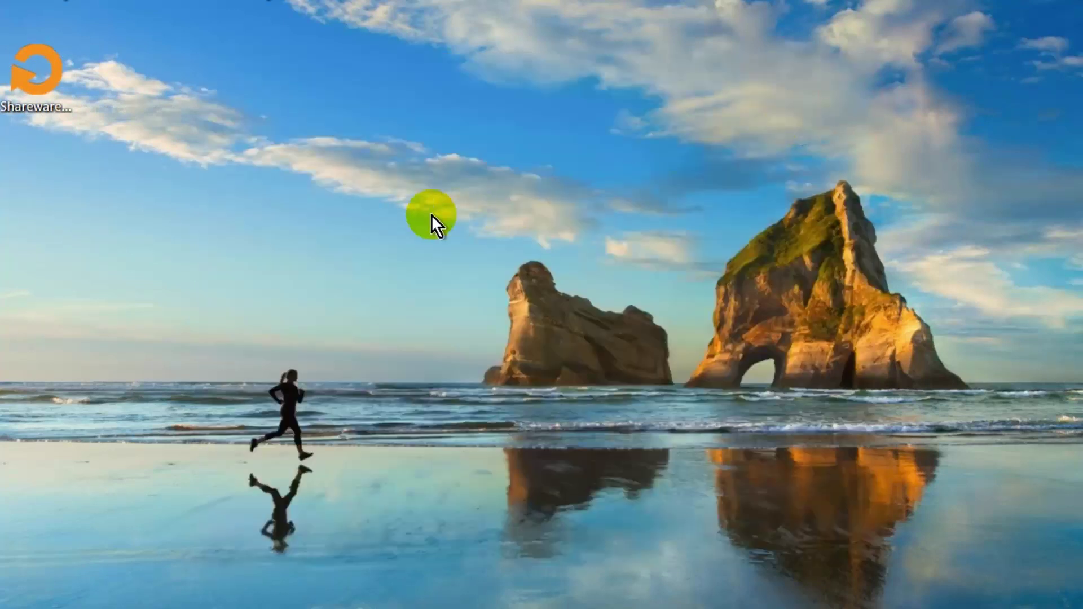
Step: Delete the SharewareOnSale giveaway hub installer from the desktop
{"action": "right_click", "coordinate": [49, 72]}
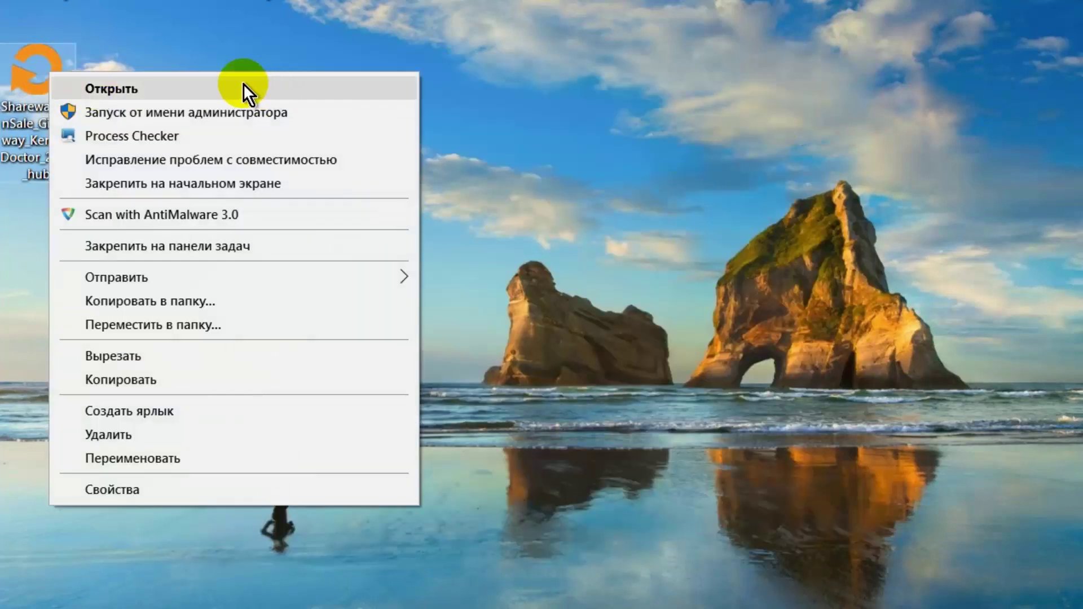
{"action": "left_click", "coordinate": [138, 433]}
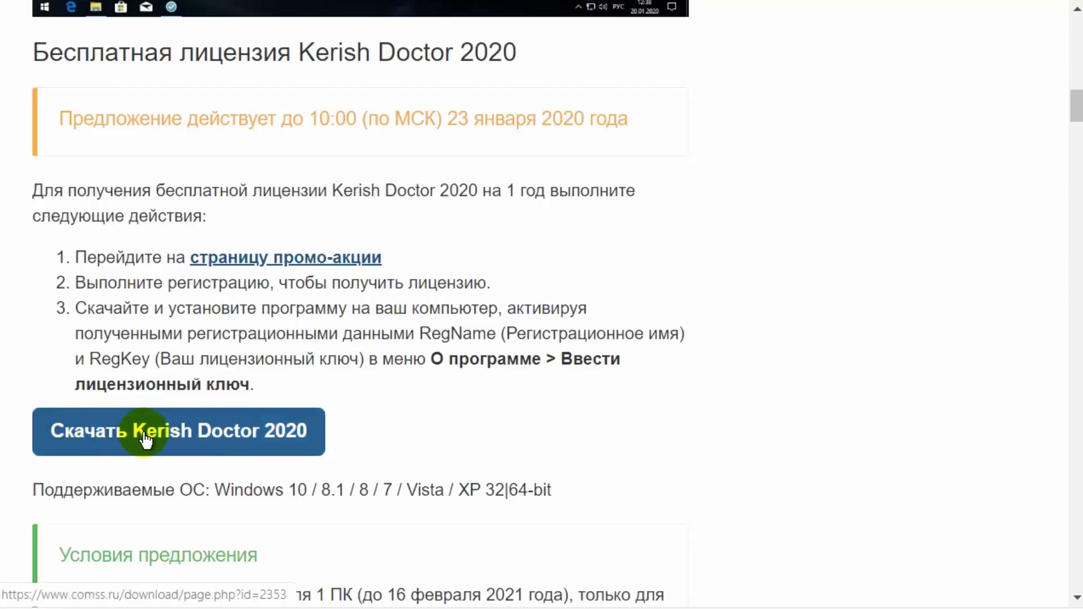
Step: Download the Kerish Doctor 2020 installer through the COMSS download page, choosing the official site version
{"action": "left_click", "coordinate": [171, 436]}
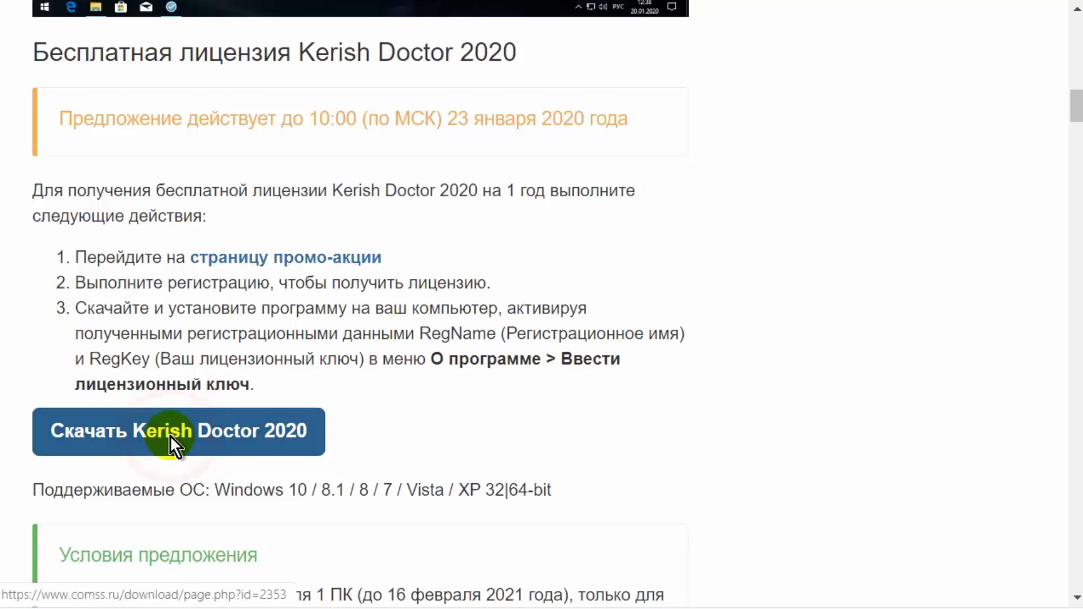
{"action": "left_click", "coordinate": [167, 163]}
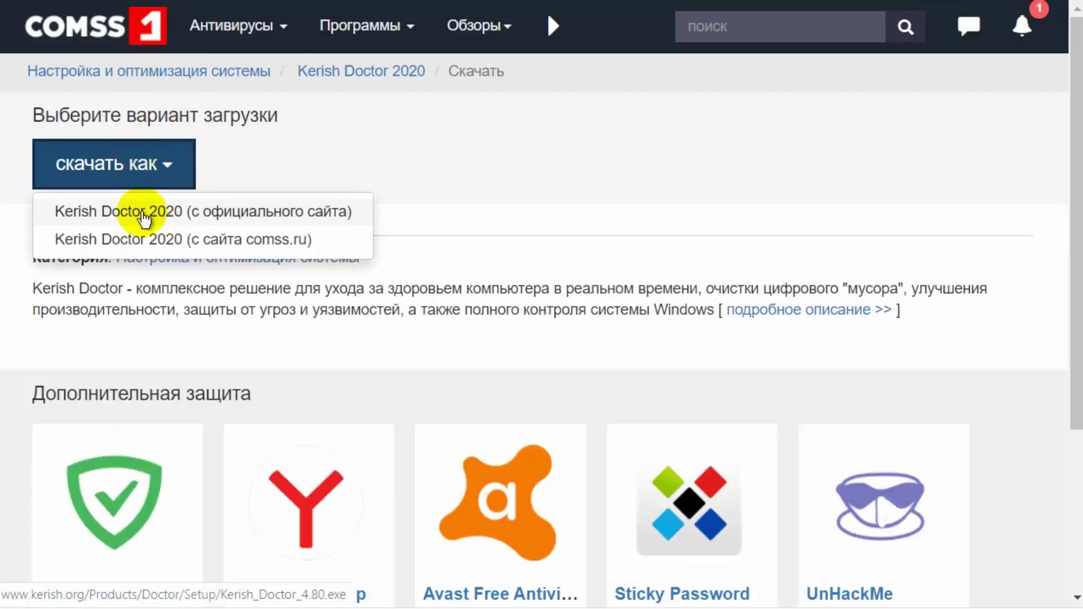
{"action": "left_click", "coordinate": [163, 212]}
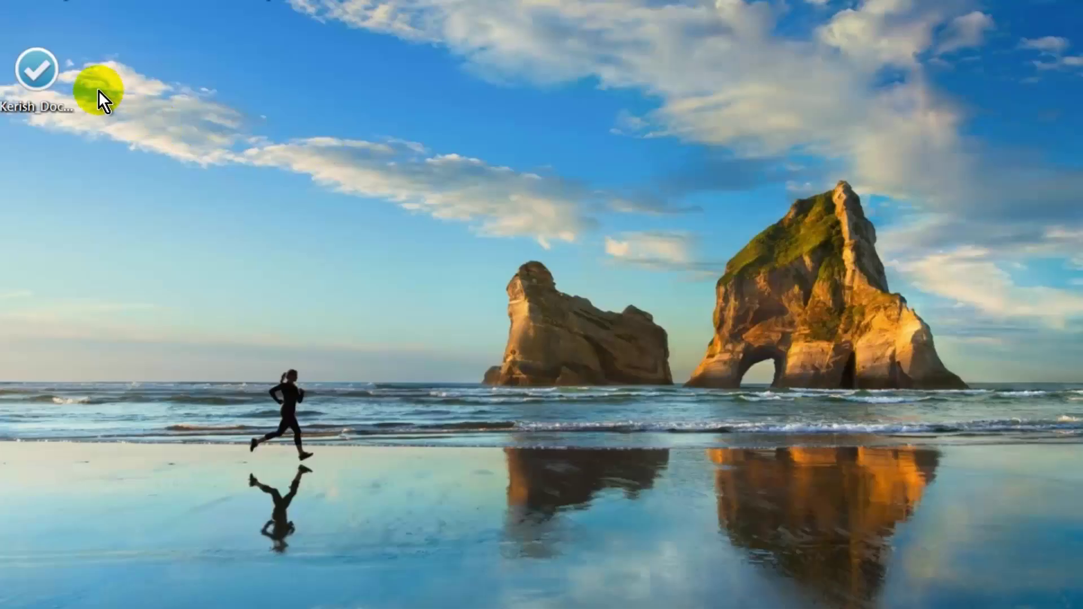
Step: Run the Kerish Doctor 4.80 installer from the desktop as administrator with Russian as the setup language
{"action": "right_click", "coordinate": [56, 68]}
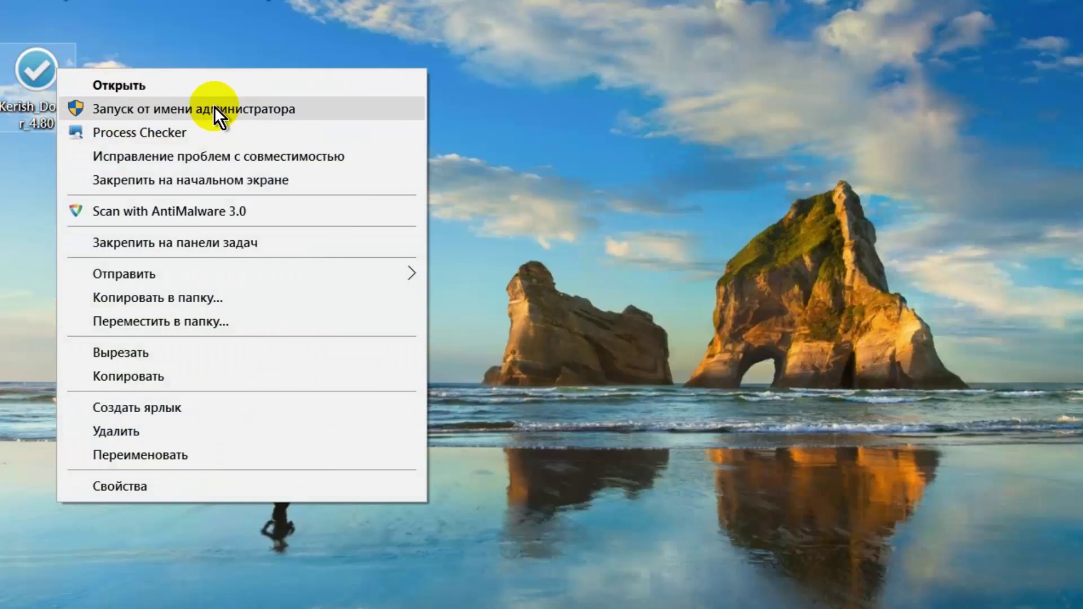
{"action": "left_click", "coordinate": [215, 108]}
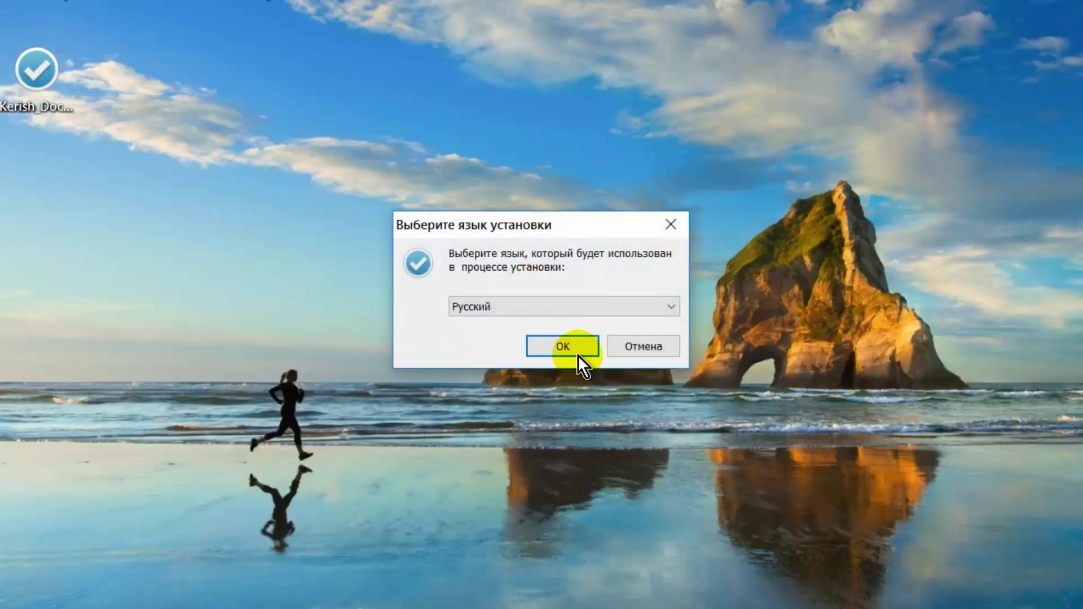
{"action": "left_click", "coordinate": [571, 346]}
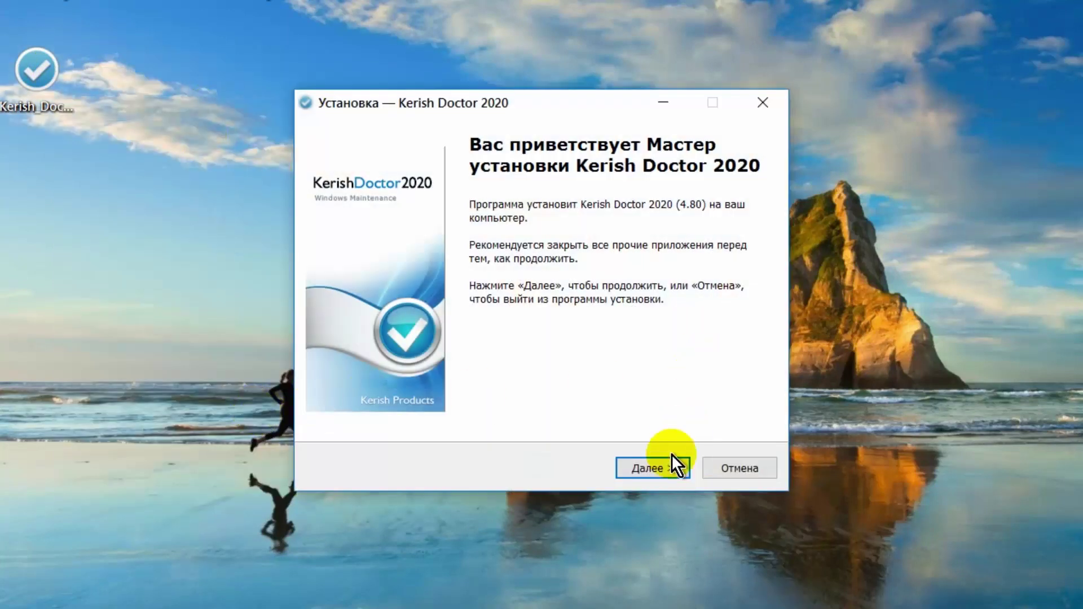
Step: Accept the licence agreement and keep the default installation folder and the Kerish Doctor Start menu folder
{"action": "left_click", "coordinate": [666, 470]}
{"action": "left_click", "coordinate": [342, 404]}
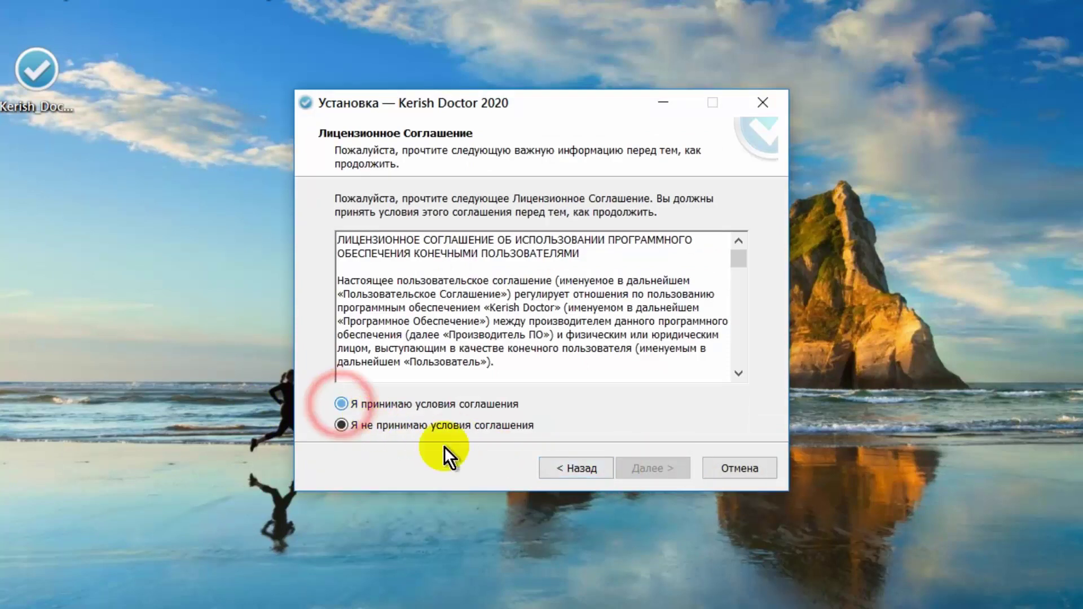
{"action": "left_click", "coordinate": [654, 468]}
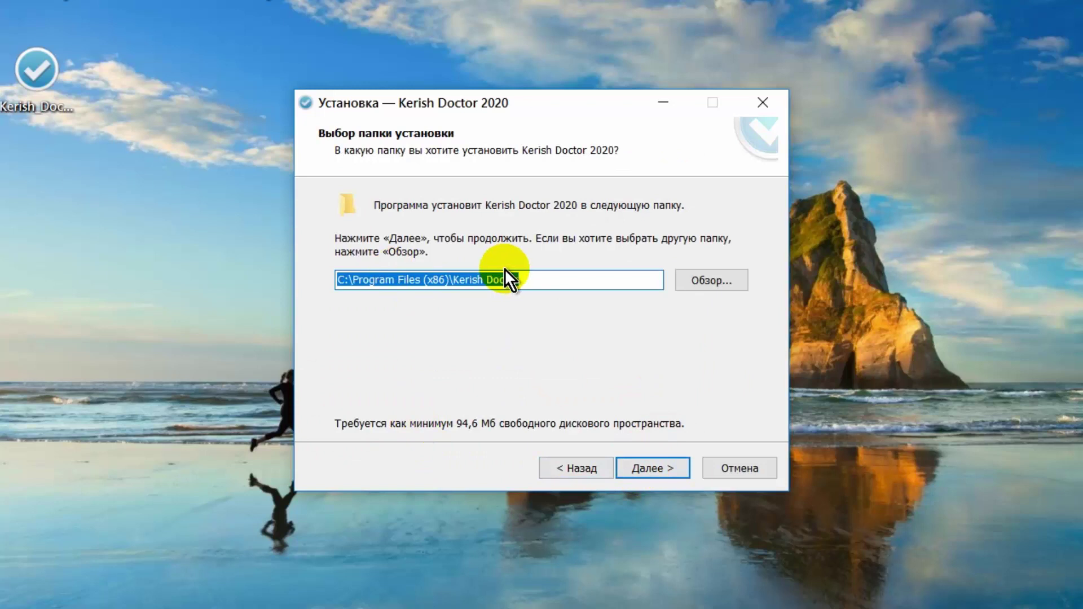
{"action": "left_click", "coordinate": [661, 469]}
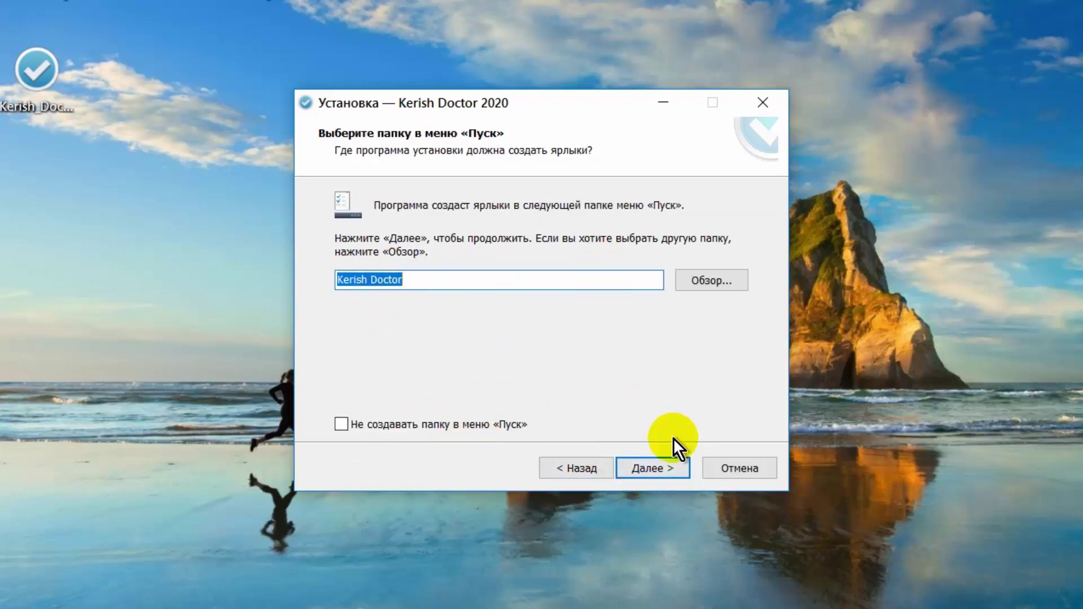
{"action": "left_click", "coordinate": [646, 470]}
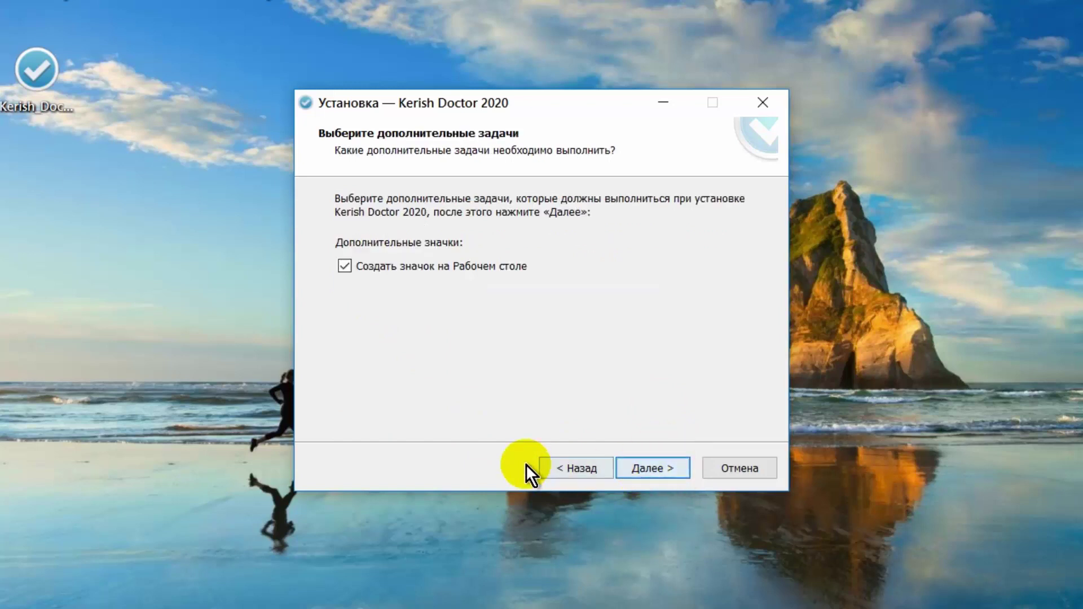
Step: Install Kerish Doctor 2020 with a desktop icon and finish the setup without launching the program
{"action": "left_click", "coordinate": [654, 467]}
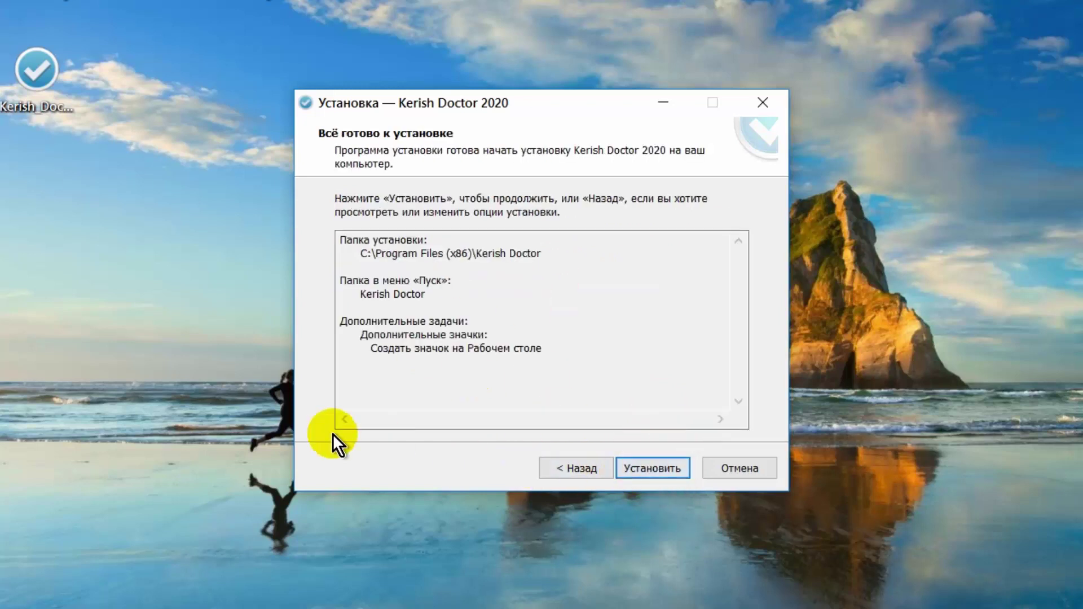
{"action": "left_click", "coordinate": [655, 474]}
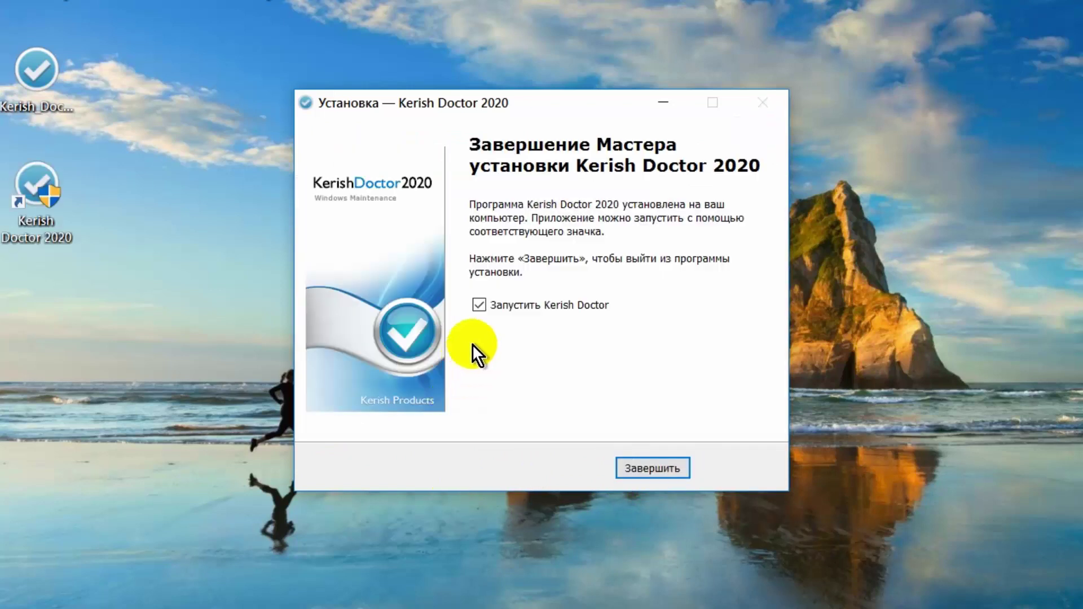
{"action": "left_click", "coordinate": [483, 304]}
{"action": "left_click", "coordinate": [660, 468]}
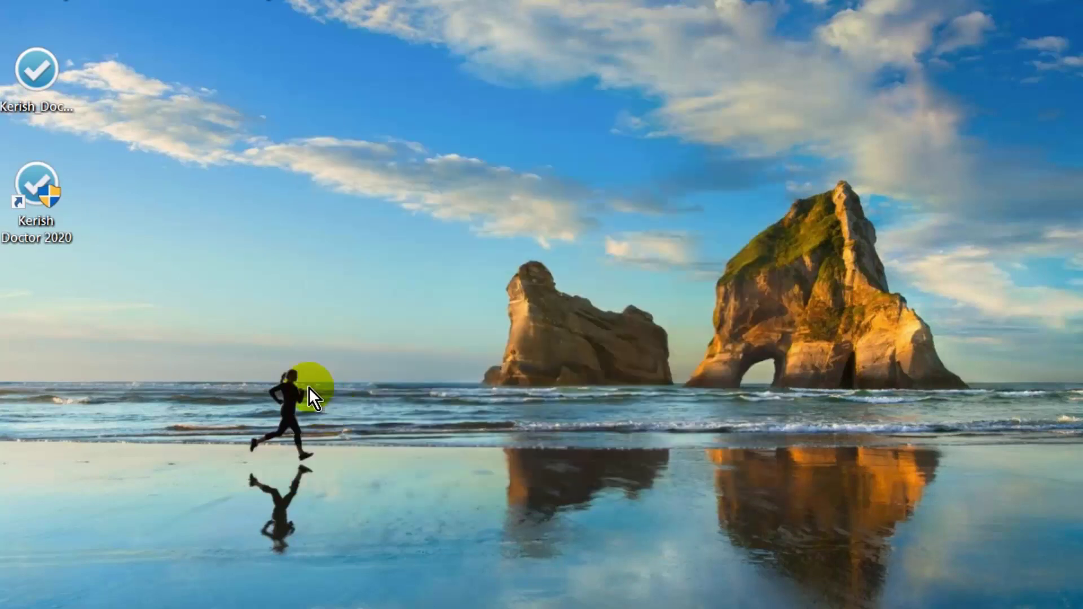
Step: Launch Kerish Doctor 2020 as administrator and set it up with classic mode, no Windows context menu integration and the white theme
{"action": "right_click", "coordinate": [36, 191]}
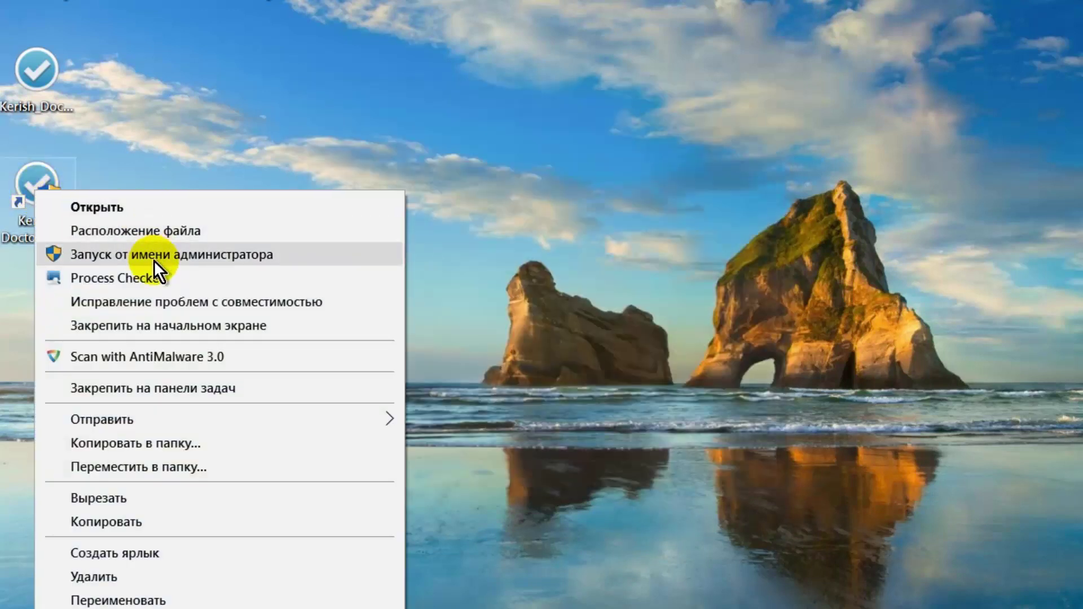
{"action": "left_click", "coordinate": [153, 255]}
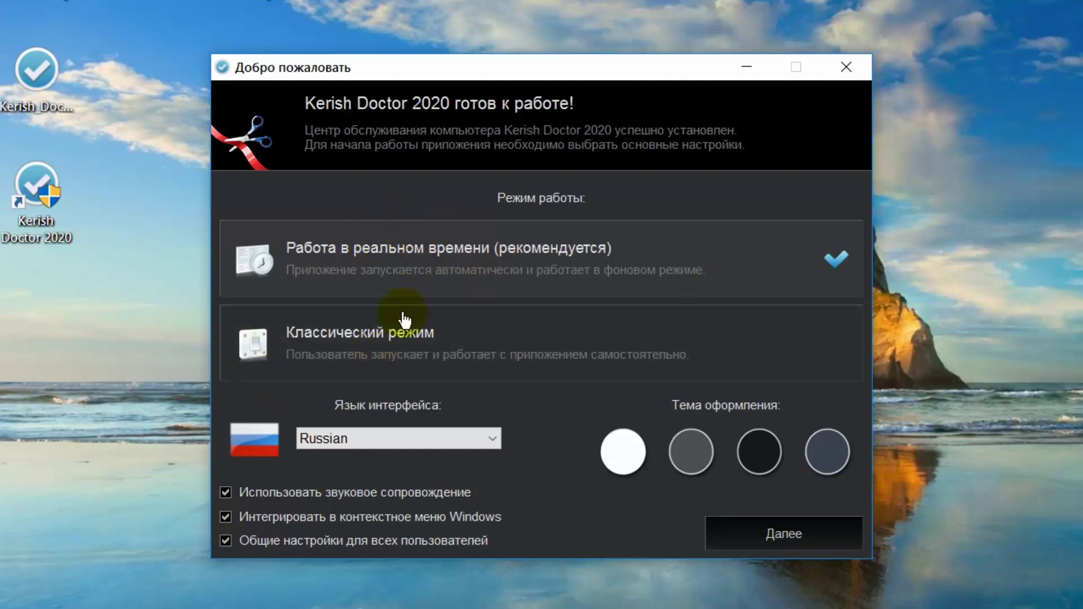
{"action": "left_click", "coordinate": [360, 343]}
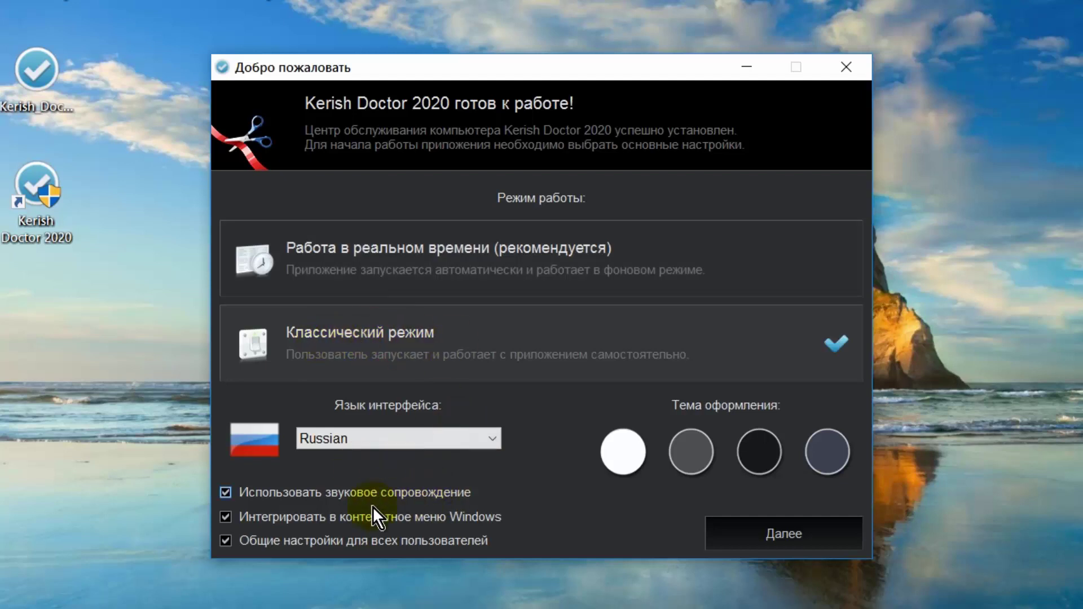
{"action": "left_click", "coordinate": [225, 493]}
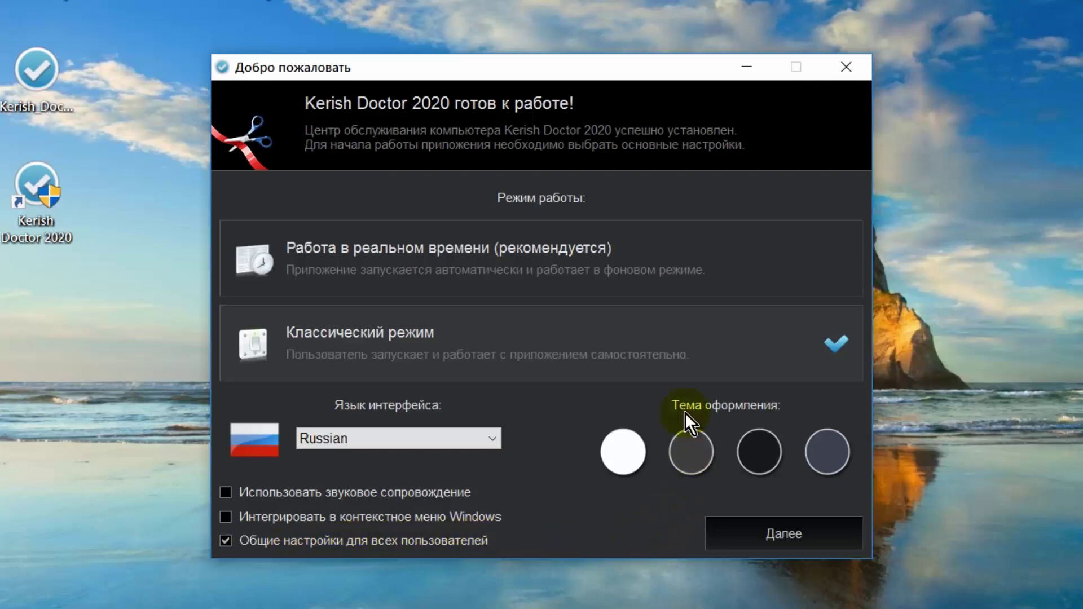
{"action": "left_click", "coordinate": [624, 454]}
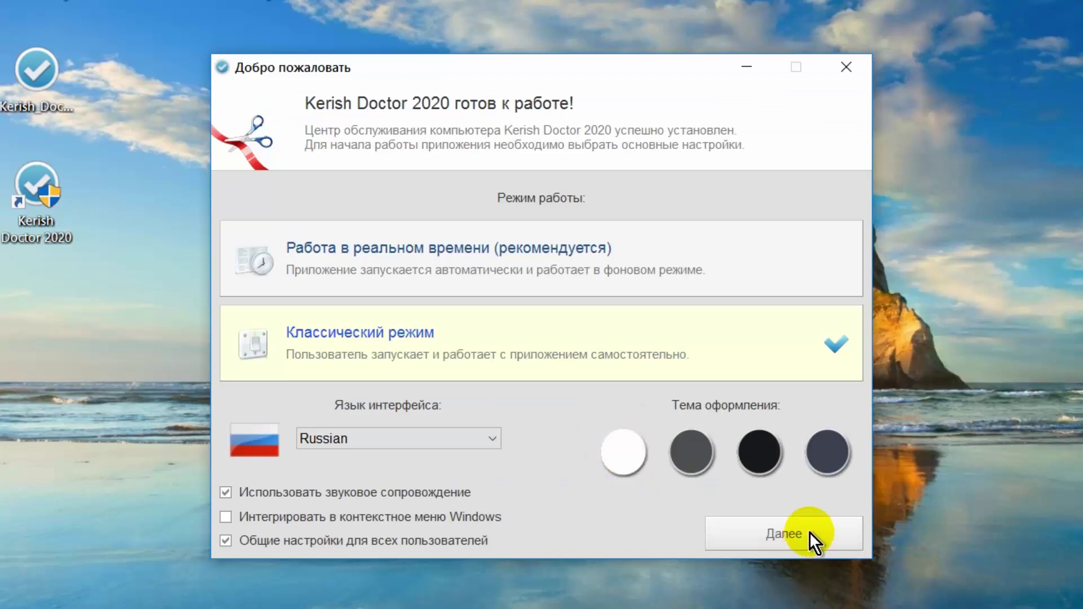
{"action": "left_click", "coordinate": [808, 530]}
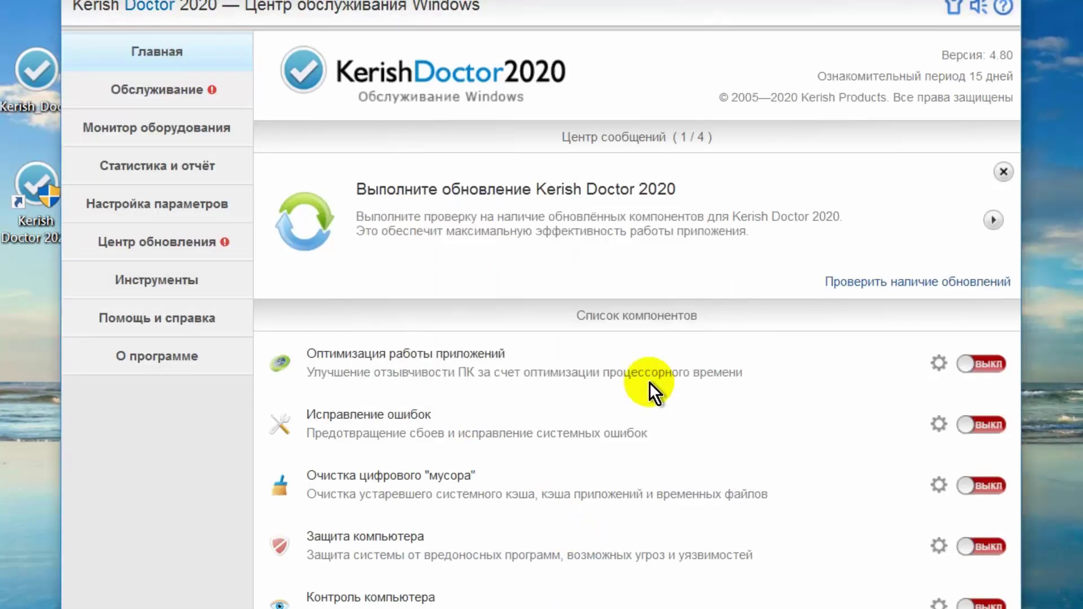
Step: Open the Kerish Doctor activation form and fill in the registration name SharewareOnSale copied from the giveaway page
{"action": "left_click", "coordinate": [148, 361]}
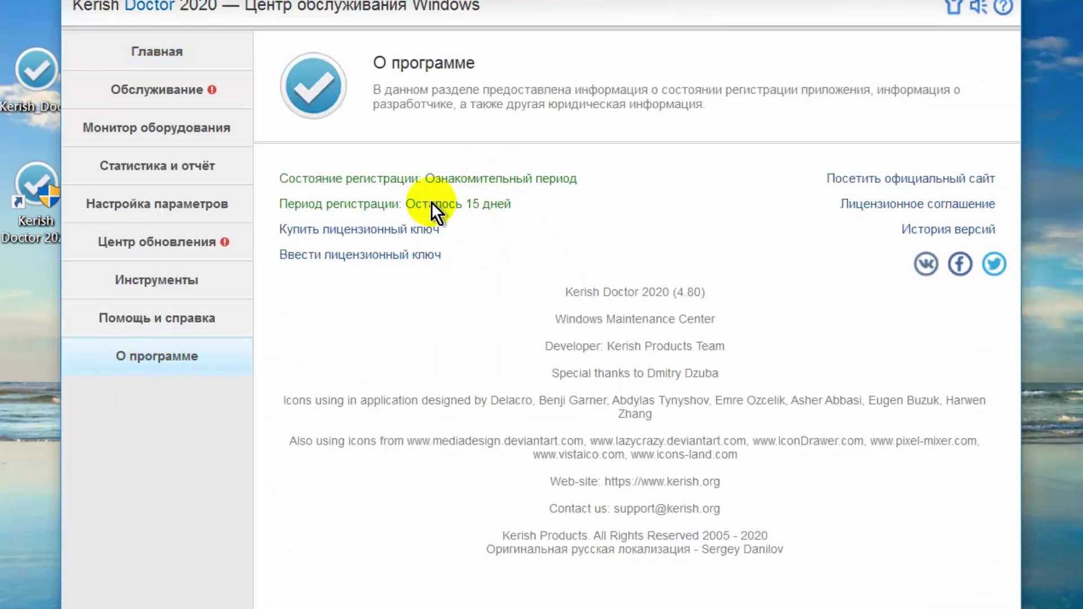
{"action": "left_click", "coordinate": [363, 254]}
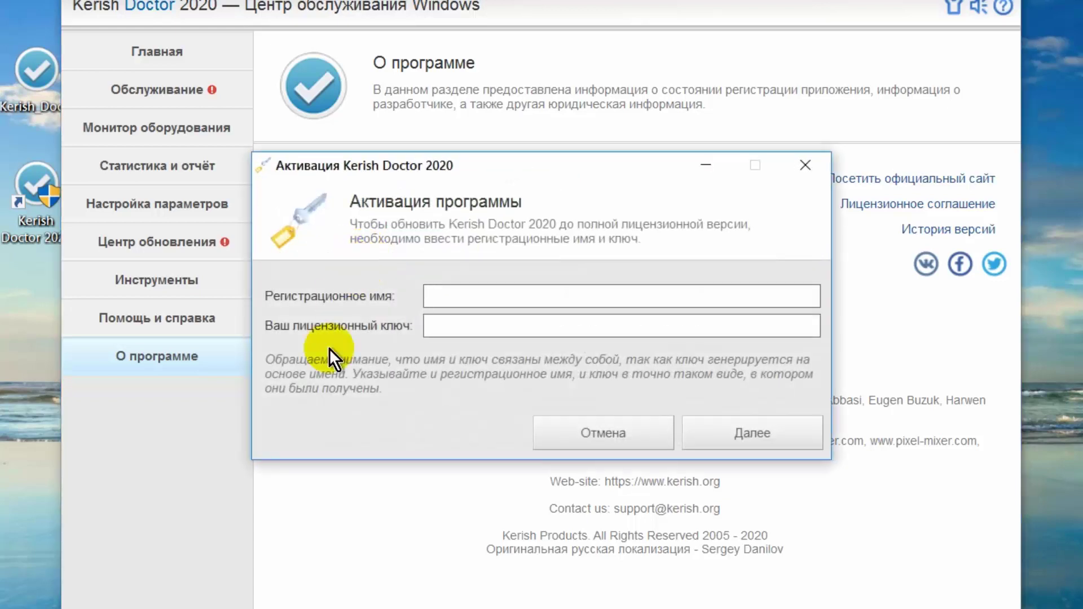
{"action": "left_click", "coordinate": [133, 581]}
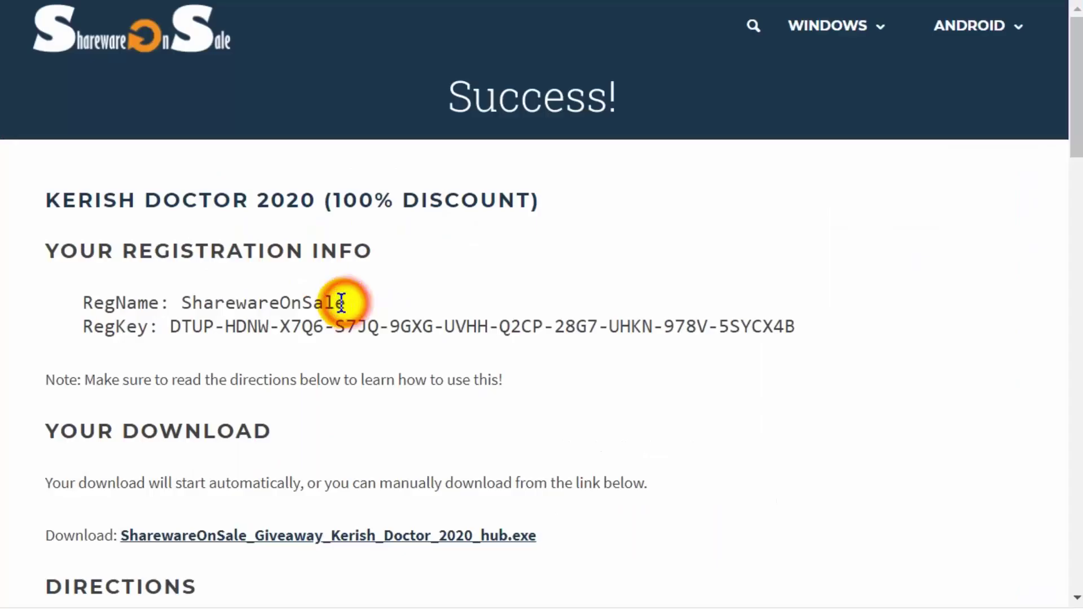
{"action": "left_click_drag", "start_coordinate": [343, 303], "coordinate": [182, 302]}
{"action": "key", "text": "ctrl+c"}
{"action": "key", "text": "alt+Tab"}
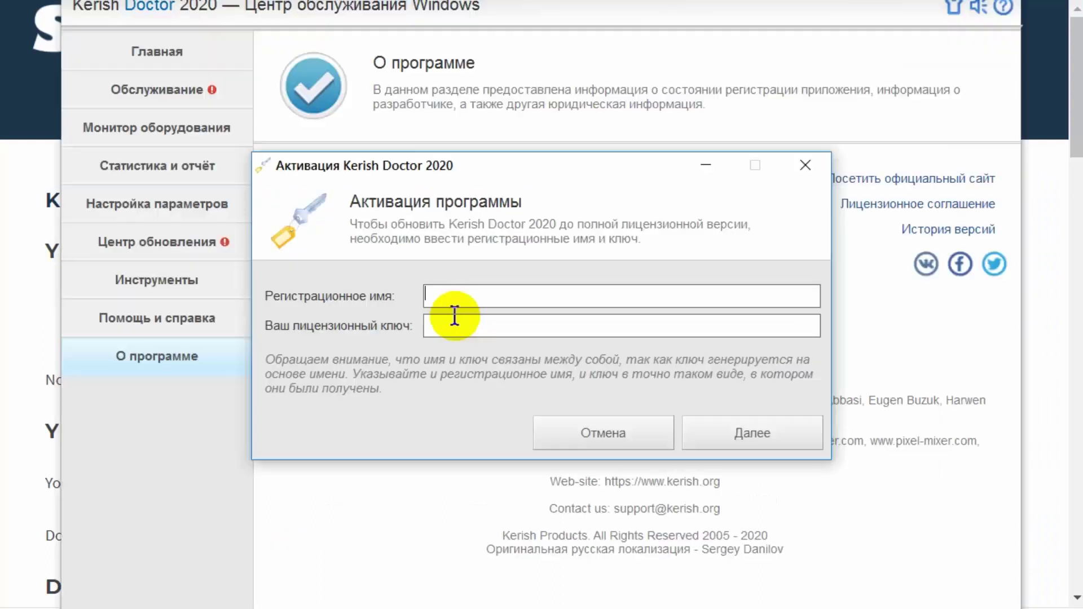
{"action": "right_click", "coordinate": [474, 300]}
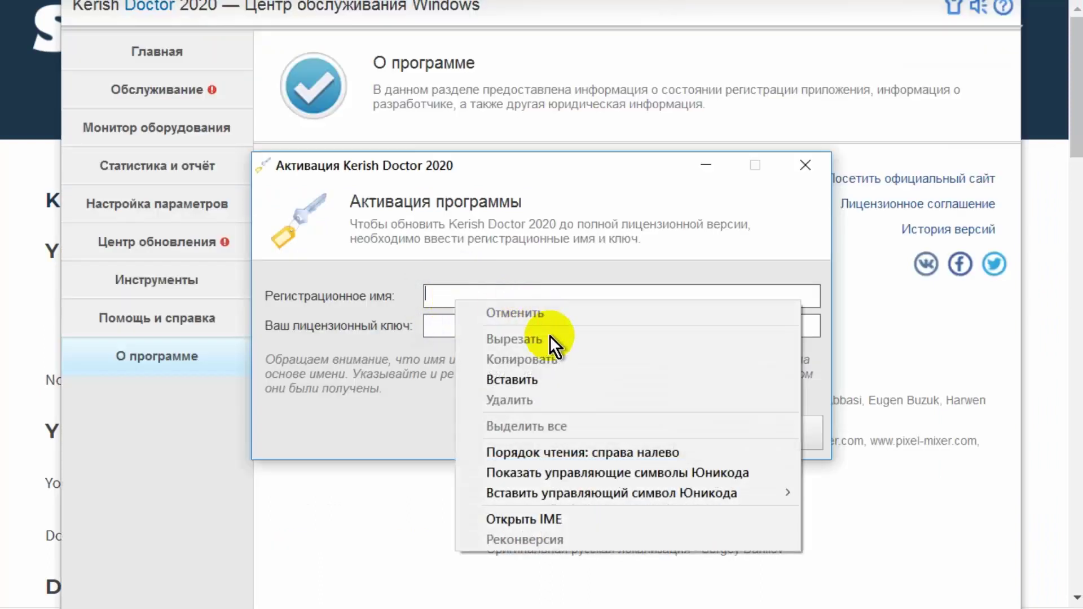
{"action": "left_click", "coordinate": [526, 377]}
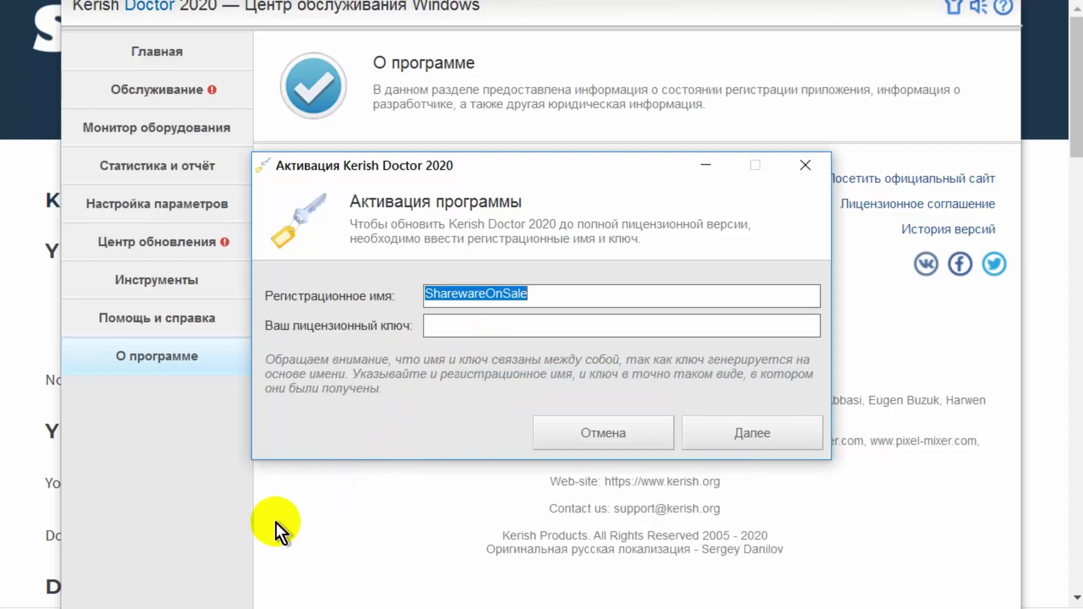
Step: Copy the licence key from the giveaway page into the activation form's licence key field and activate the program
{"action": "key", "text": "alt+Tab"}
{"action": "left_click_drag", "start_coordinate": [797, 326], "coordinate": [175, 326]}
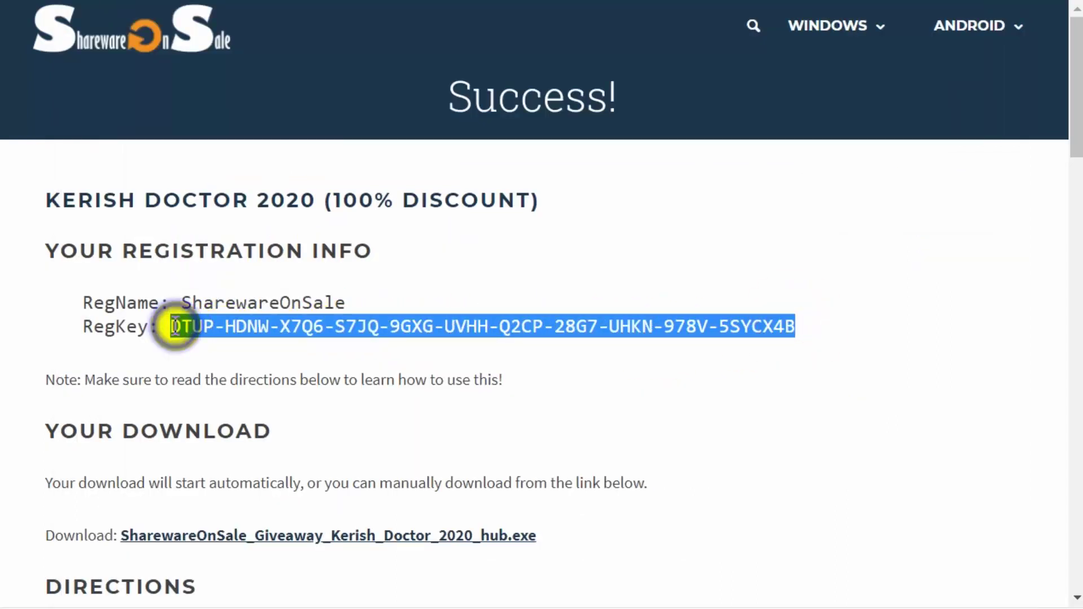
{"action": "right_click", "coordinate": [236, 325]}
{"action": "left_click", "coordinate": [254, 342]}
{"action": "key", "text": "alt+Tab"}
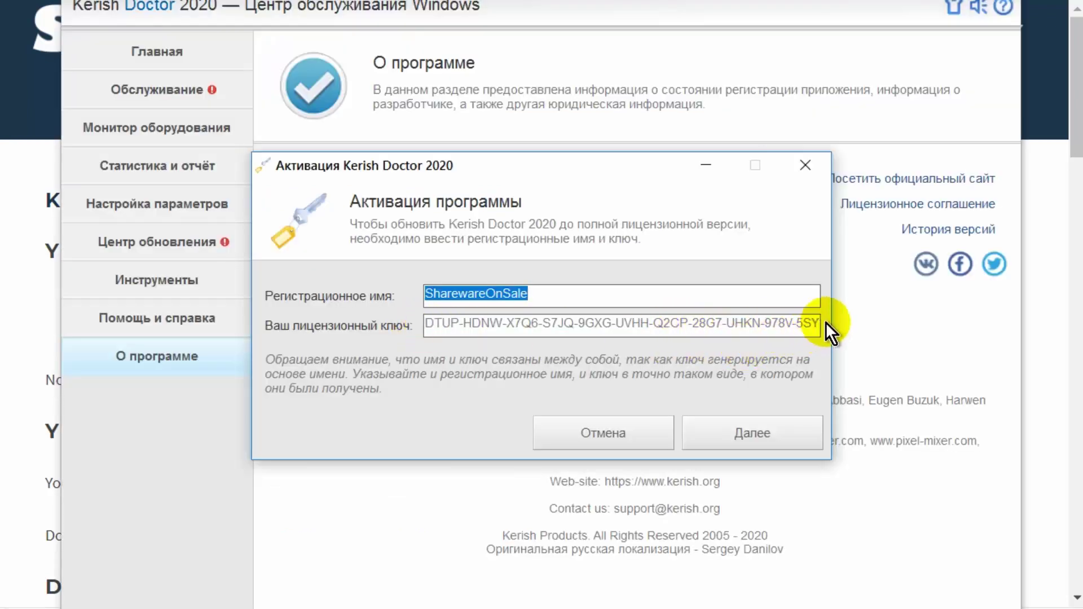
{"action": "left_click", "coordinate": [767, 432]}
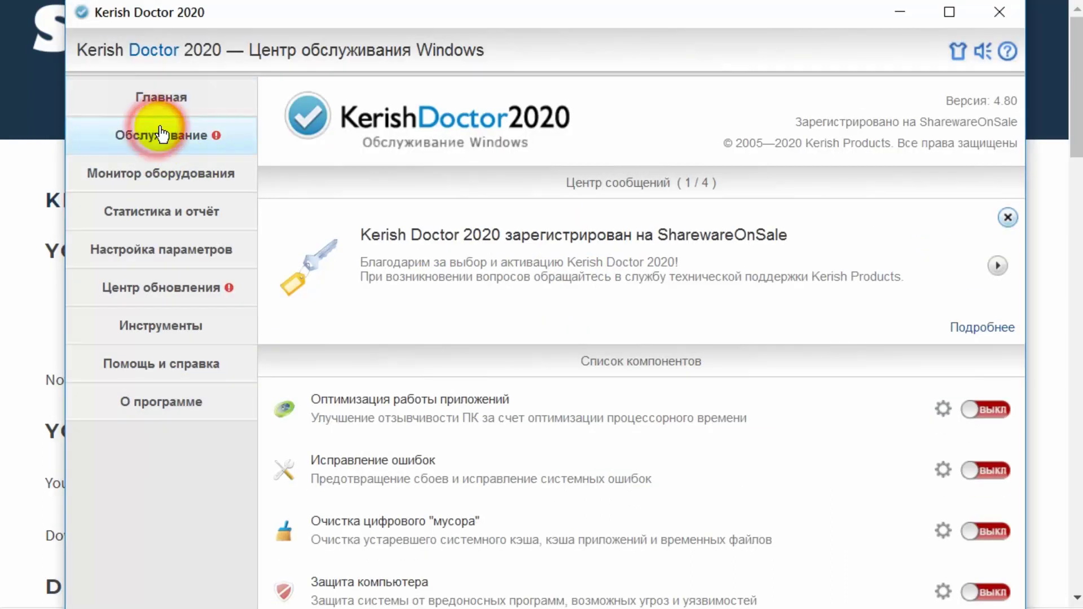
Step: Run a full check of the computer from the maintenance section, allowing Google Chrome to be closed for cache cleaning
{"action": "left_click", "coordinate": [160, 134]}
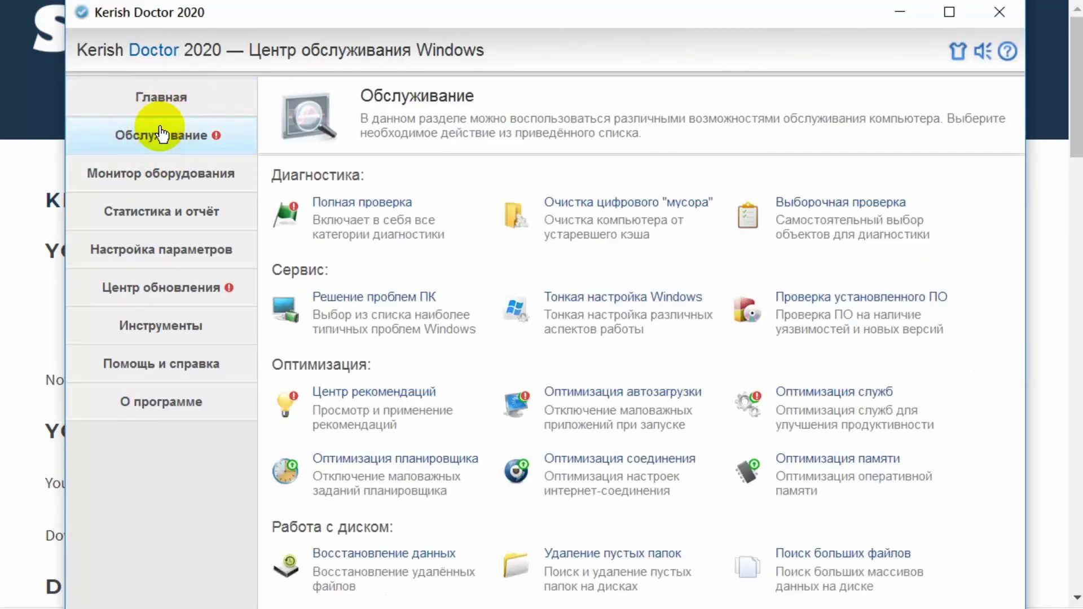
{"action": "left_click", "coordinate": [377, 211]}
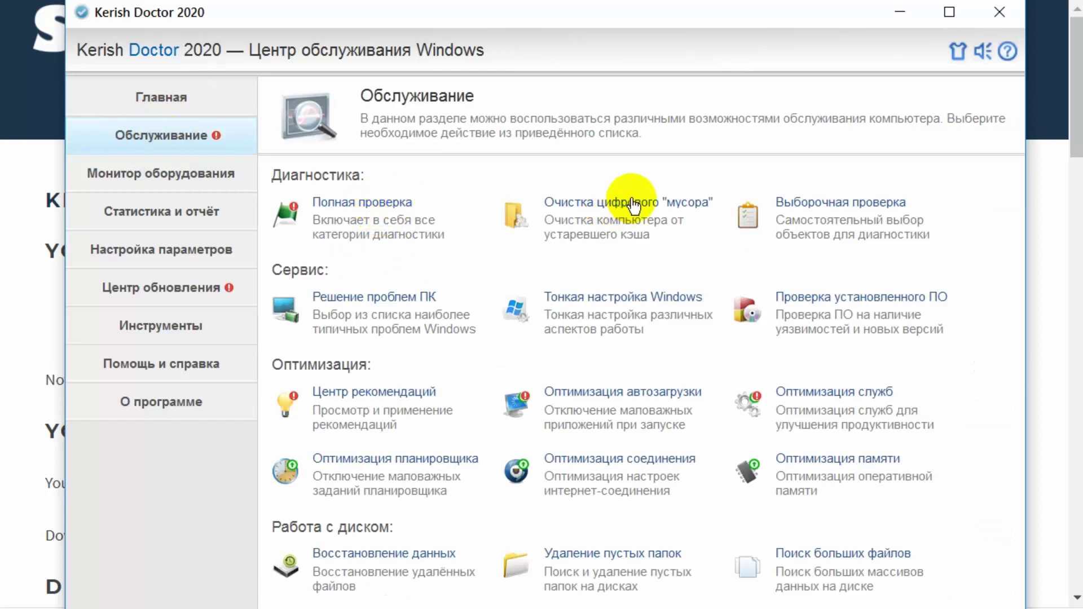
{"action": "left_click", "coordinate": [371, 207]}
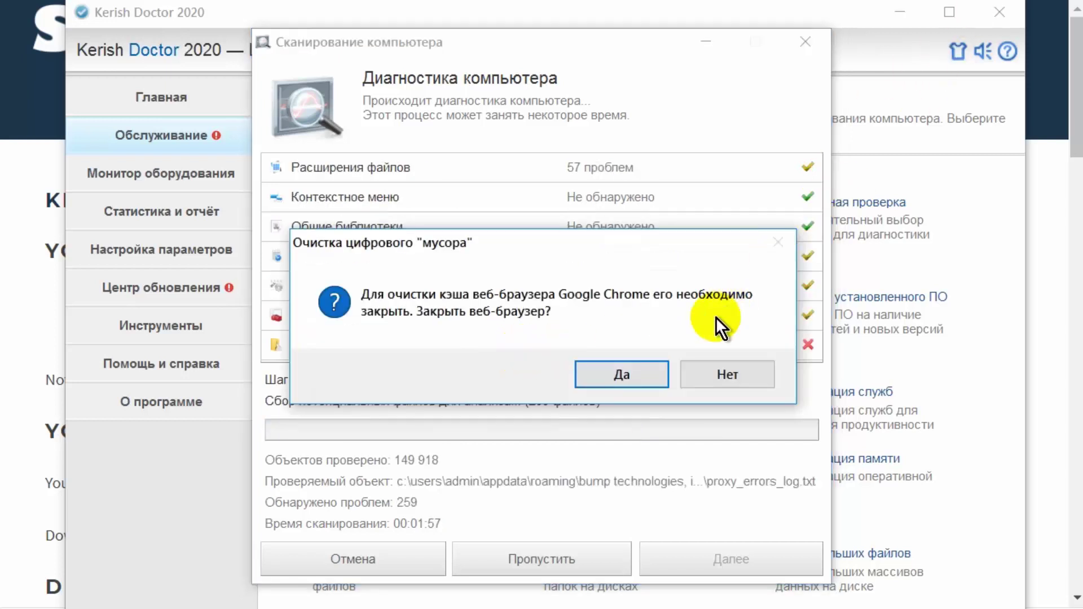
{"action": "left_click", "coordinate": [645, 370]}
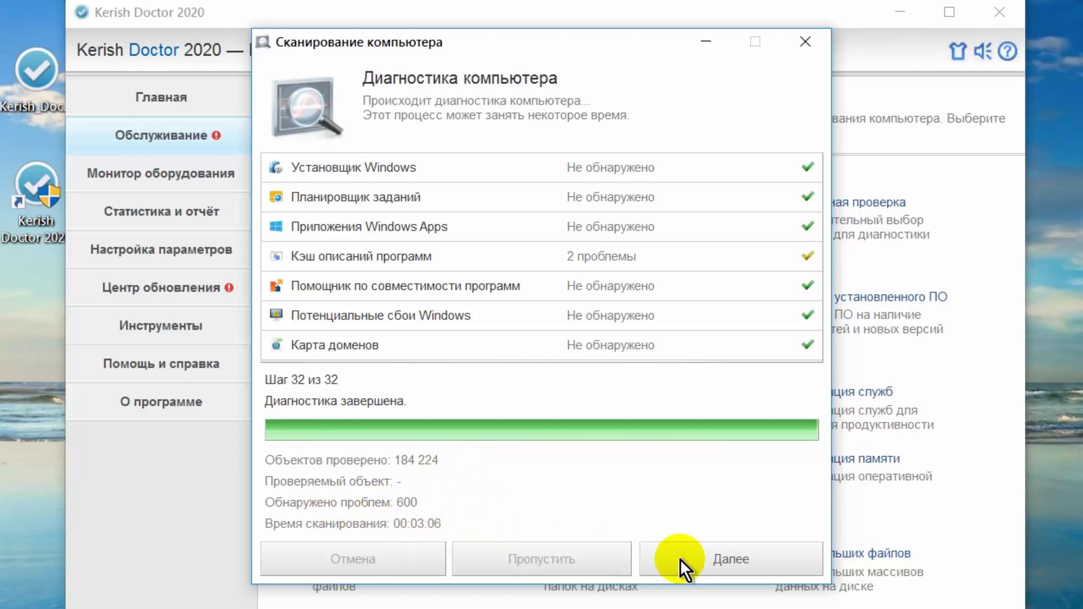
Step: Review the details of the potential Windows security threats in the scan results, and fix all the selected problems
{"action": "left_click", "coordinate": [734, 559]}
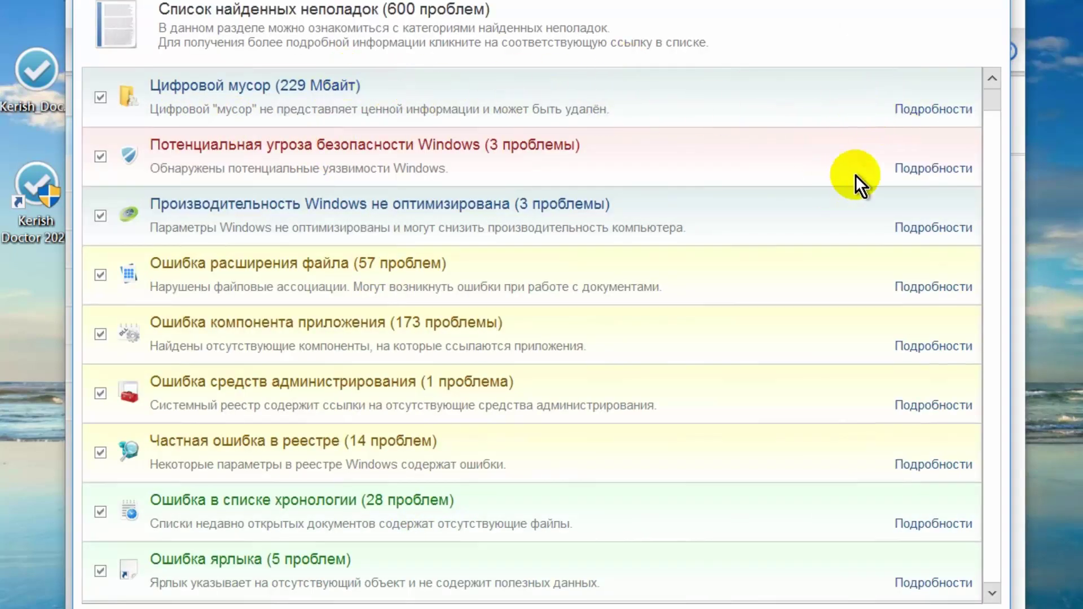
{"action": "left_click", "coordinate": [935, 168]}
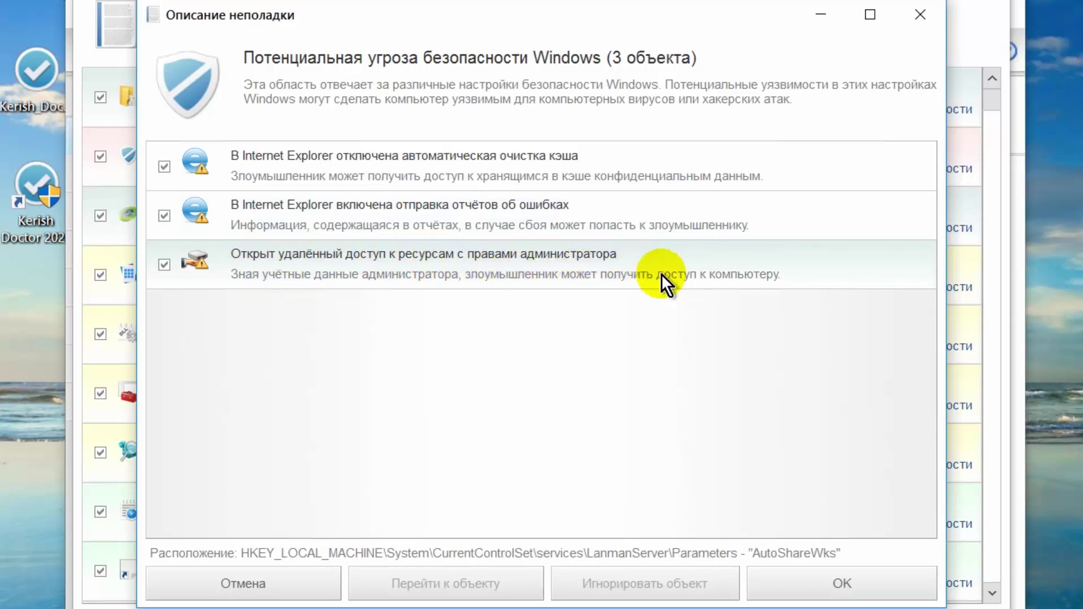
{"action": "left_click", "coordinate": [854, 587]}
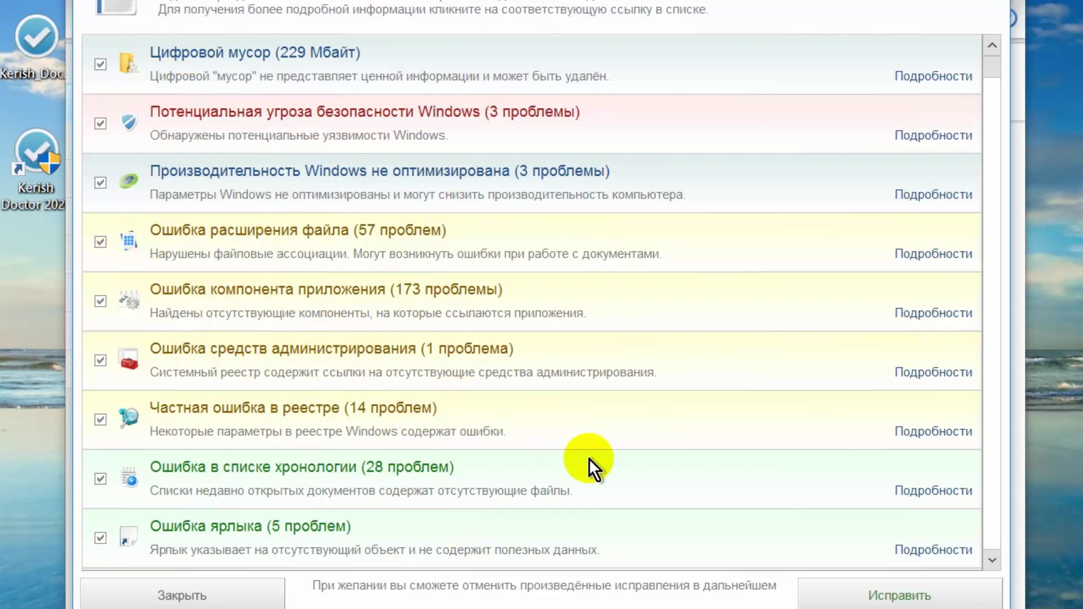
{"action": "left_click", "coordinate": [910, 597]}
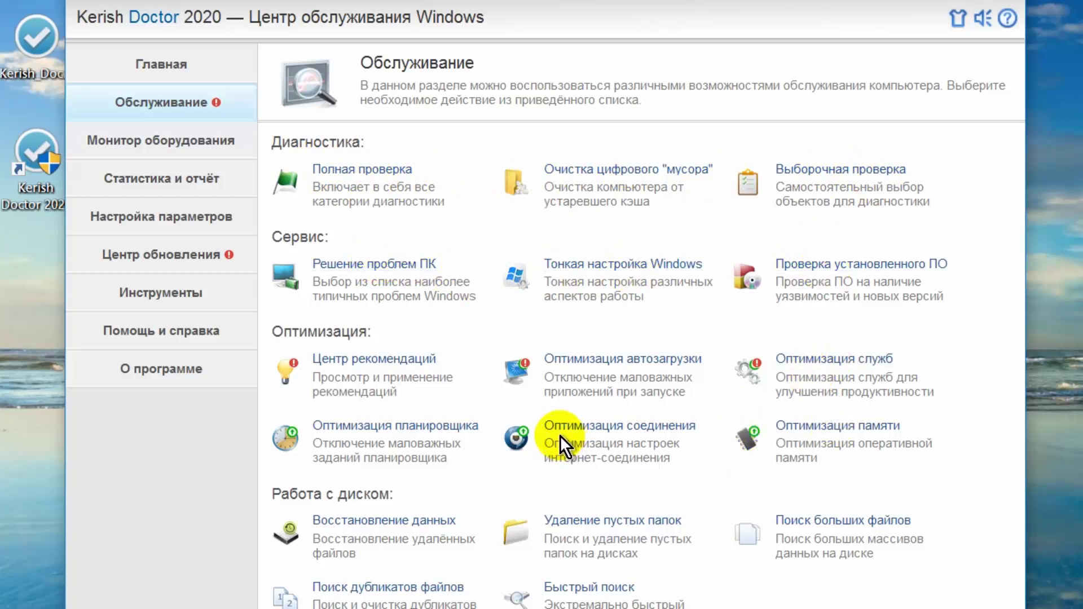
Step: Look through the hardware monitor, statistics and report, parameter settings, update center and tools sections
{"action": "left_click", "coordinate": [160, 140]}
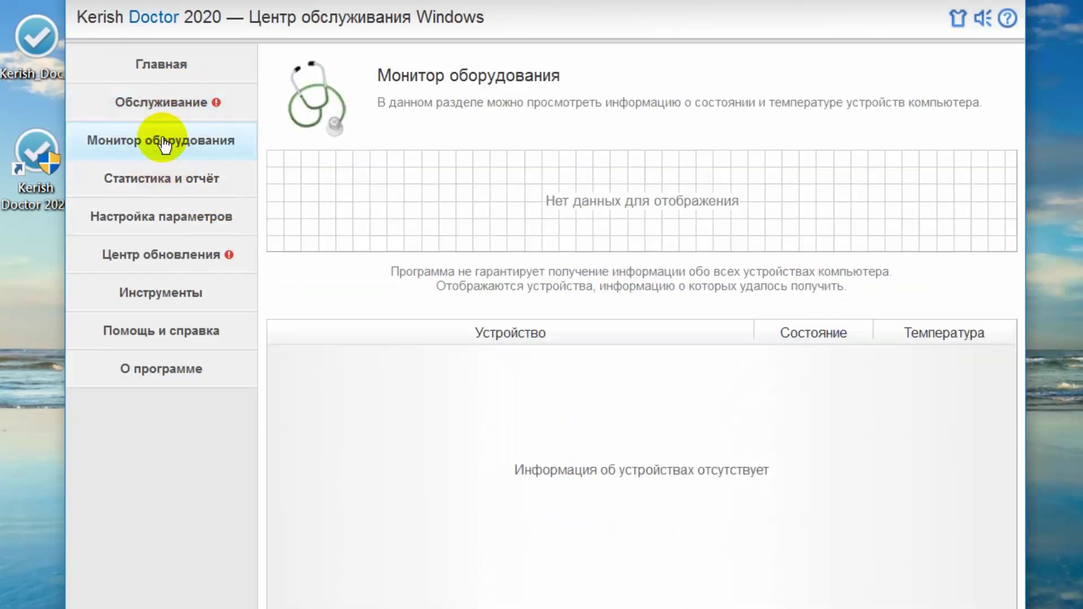
{"action": "left_click", "coordinate": [166, 177]}
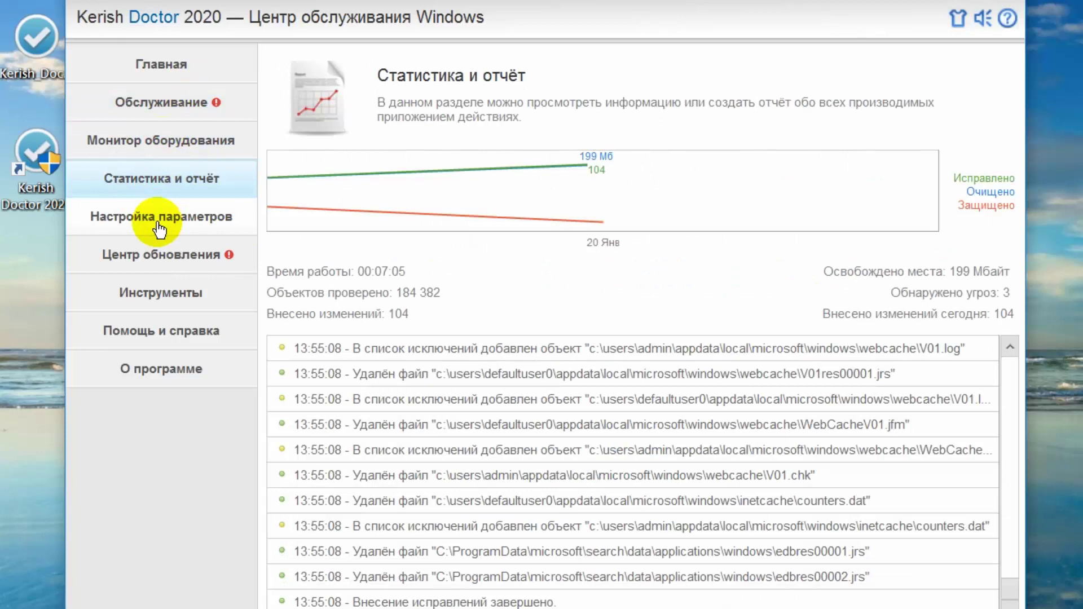
{"action": "left_click", "coordinate": [158, 225]}
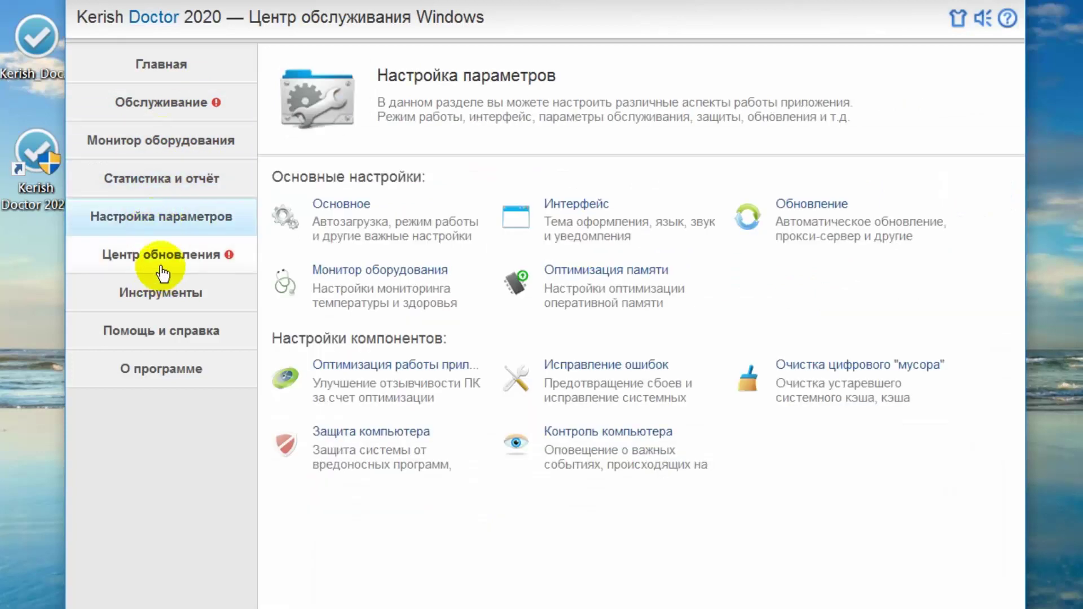
{"action": "left_click", "coordinate": [166, 259]}
{"action": "left_click", "coordinate": [160, 296]}
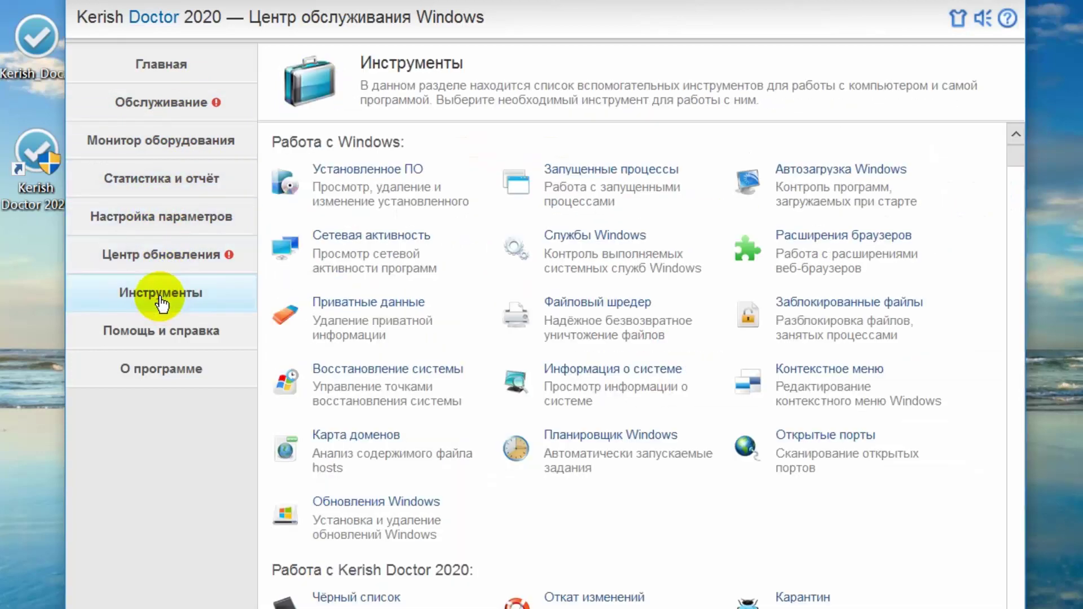